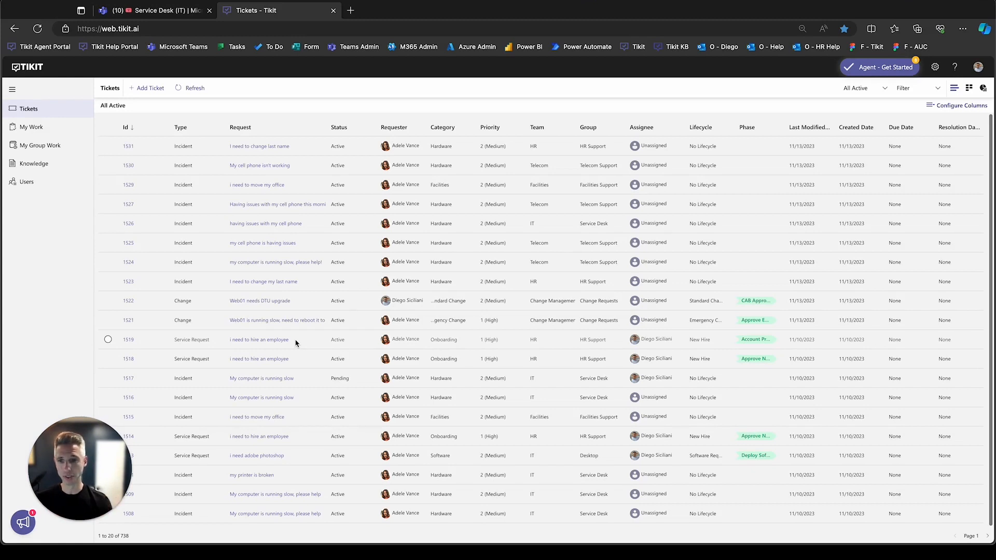
- Switch the ticket list to the ITIL Change Requests view and open ticket 1522 about the Web01 DTU upgrade
left_click(849, 91)
scroll(882, 171, "down", 2)
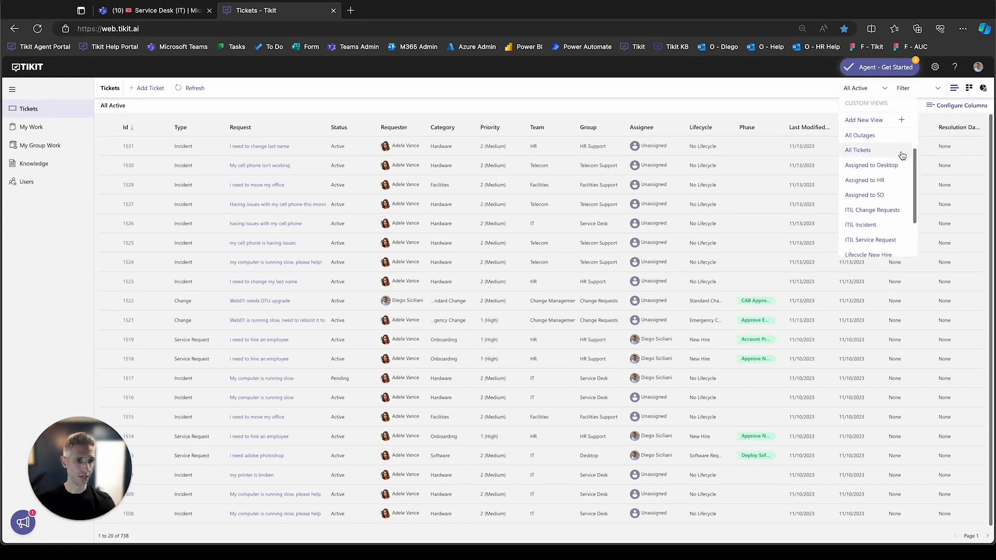
left_click(901, 210)
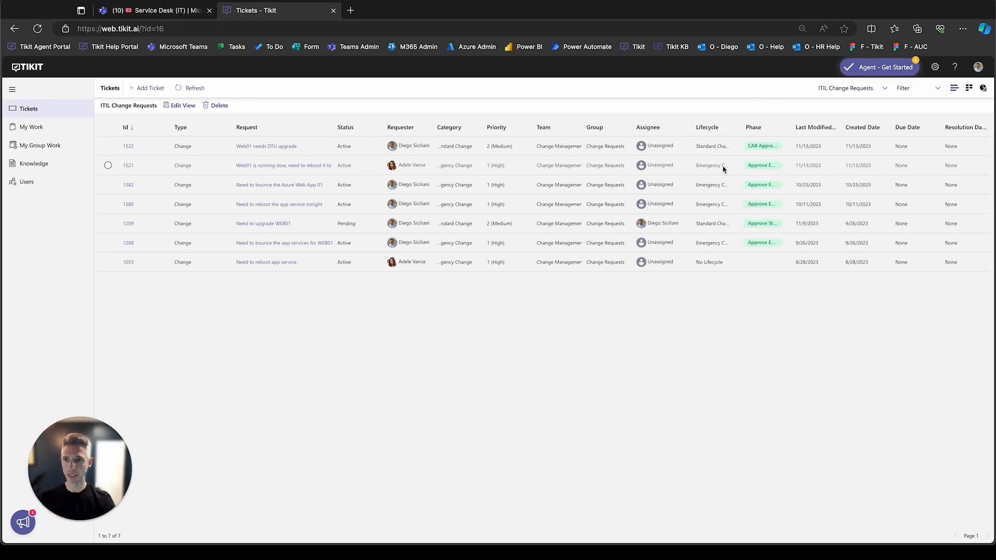
left_click(129, 148)
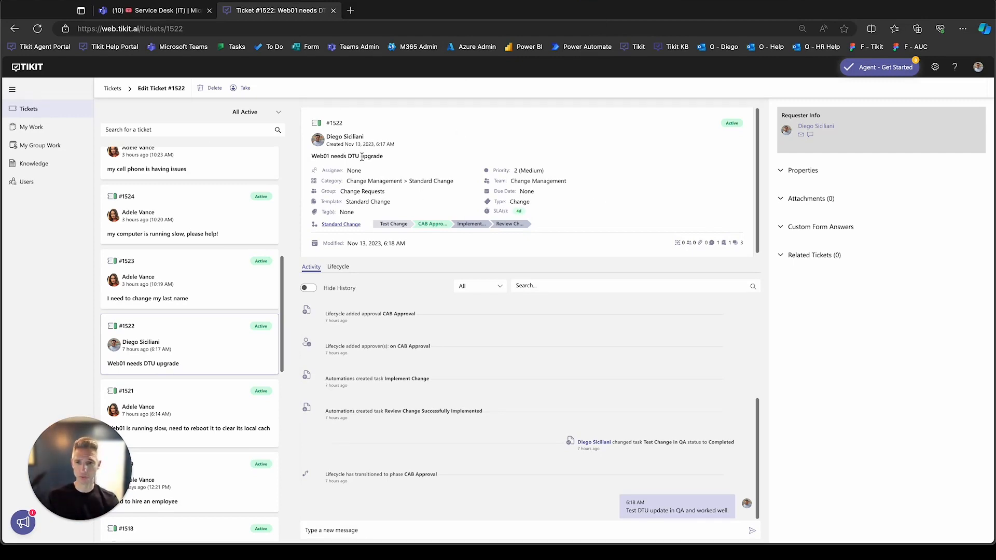
- Examine ticket 1522's lifecycle and its custom form answers, including the implementation, test and backout plans
left_click(346, 226)
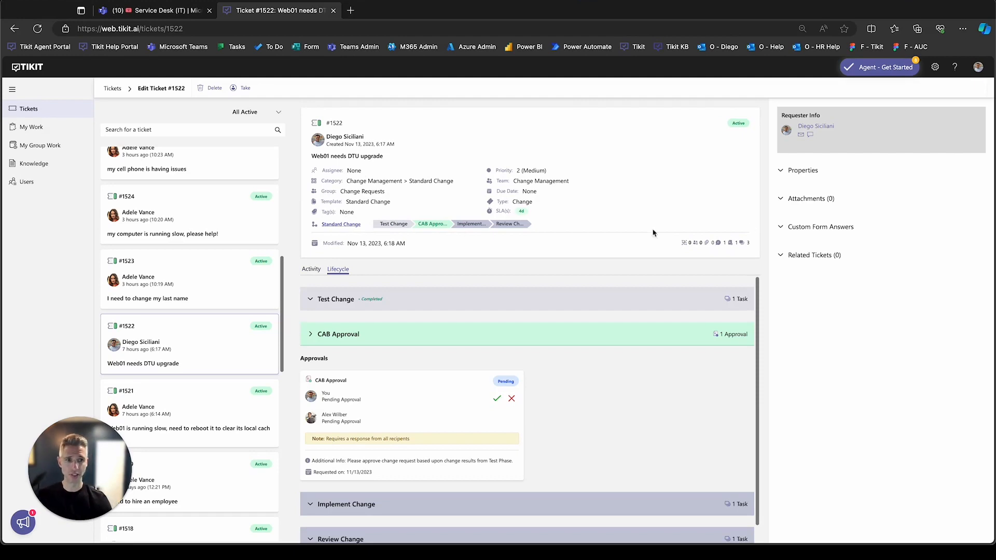
left_click(800, 226)
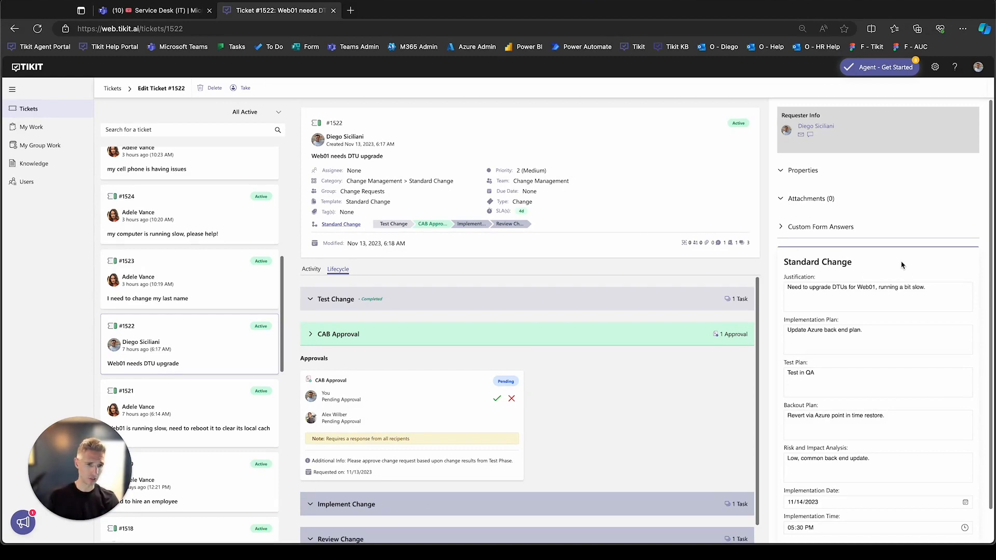
left_click(900, 331)
left_click(909, 378)
left_click(921, 419)
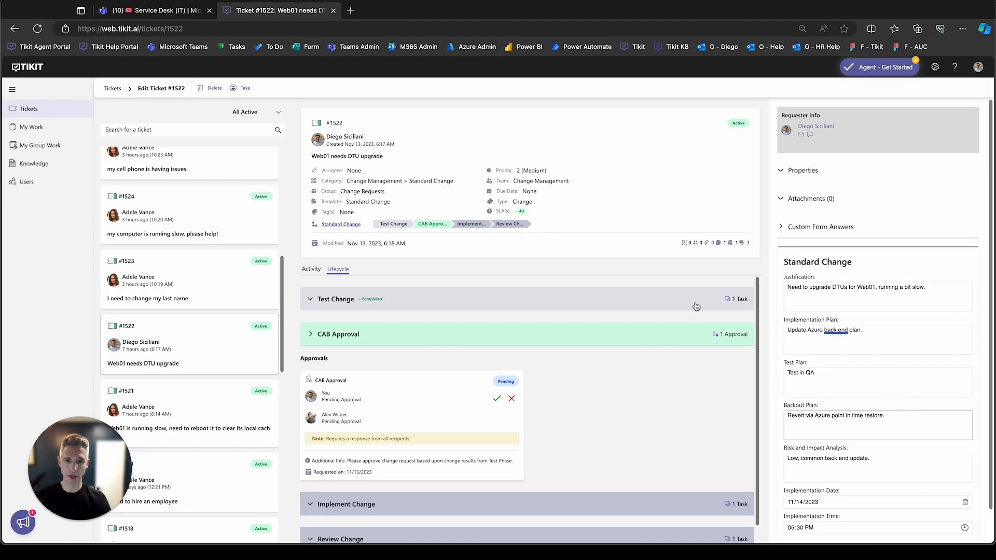
- Review the tasks and approvals in ticket 1522's Test Change, CAB Approval, Implement Change and Review Change phases
left_click(401, 227)
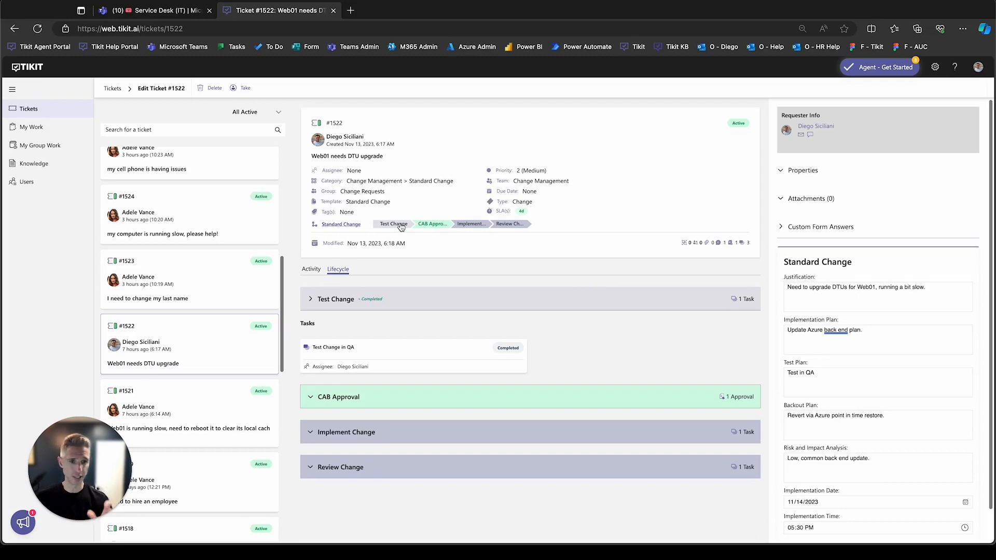
left_click(428, 225)
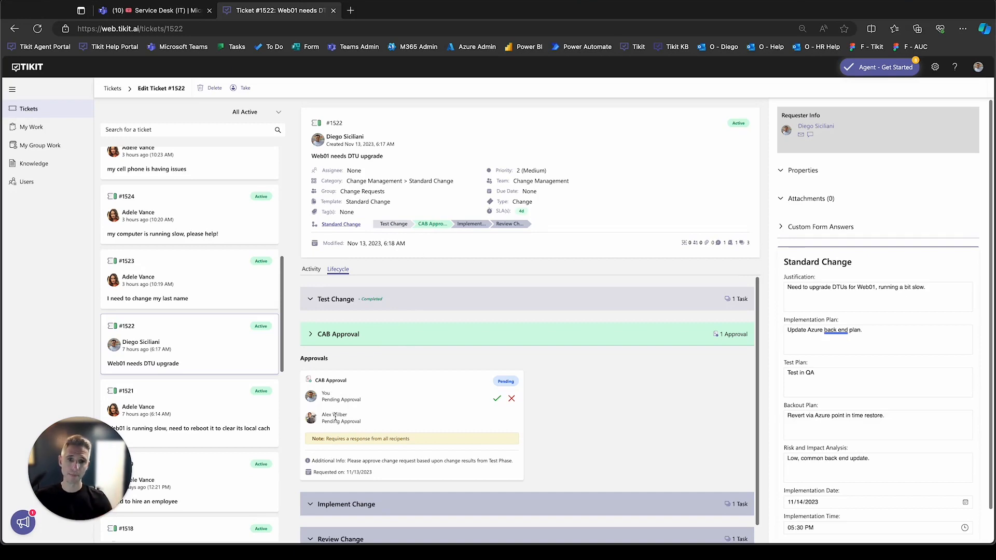
left_click(468, 224)
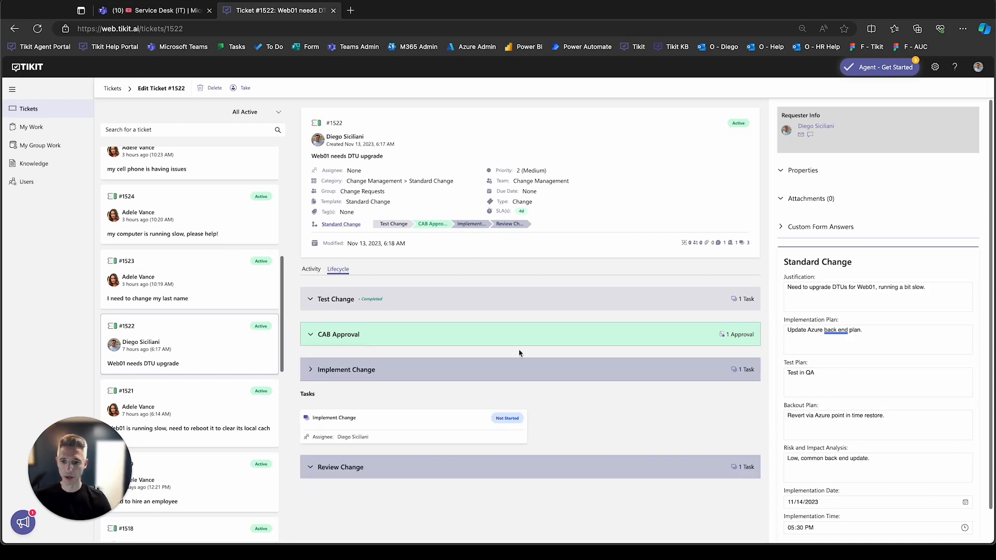
left_click(510, 225)
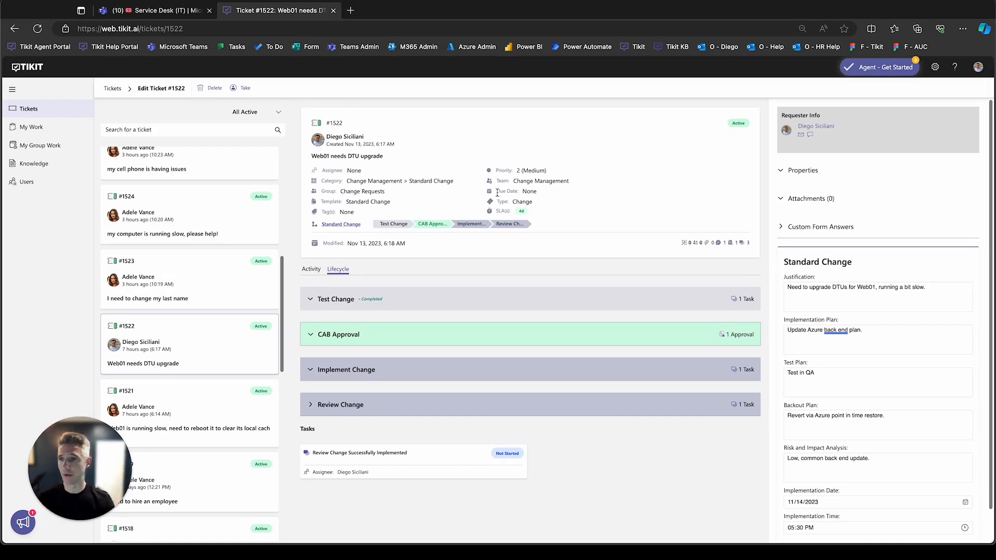
- Open emergency change ticket 1521 from the ticket list and review its custom form answers and implementation phase
left_click(68, 113)
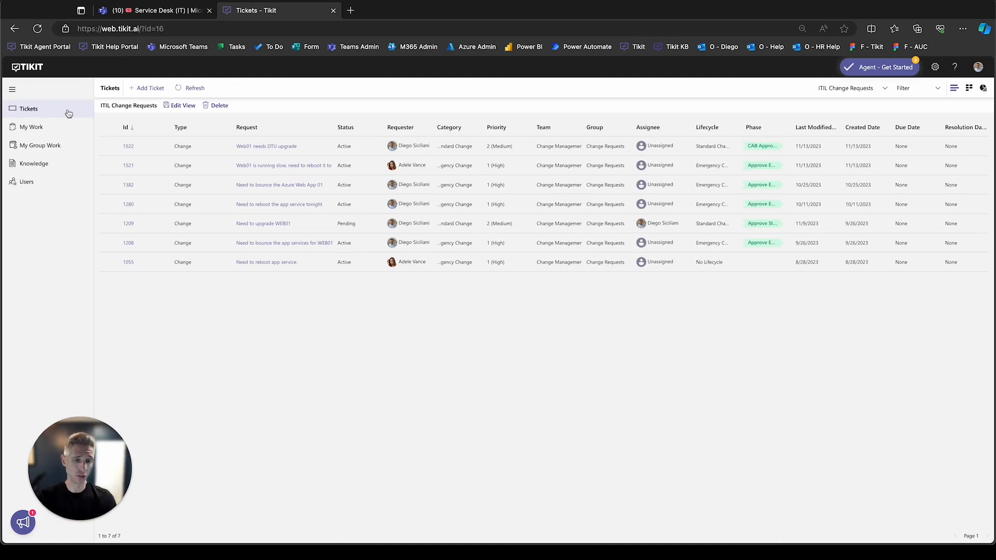
left_click(131, 170)
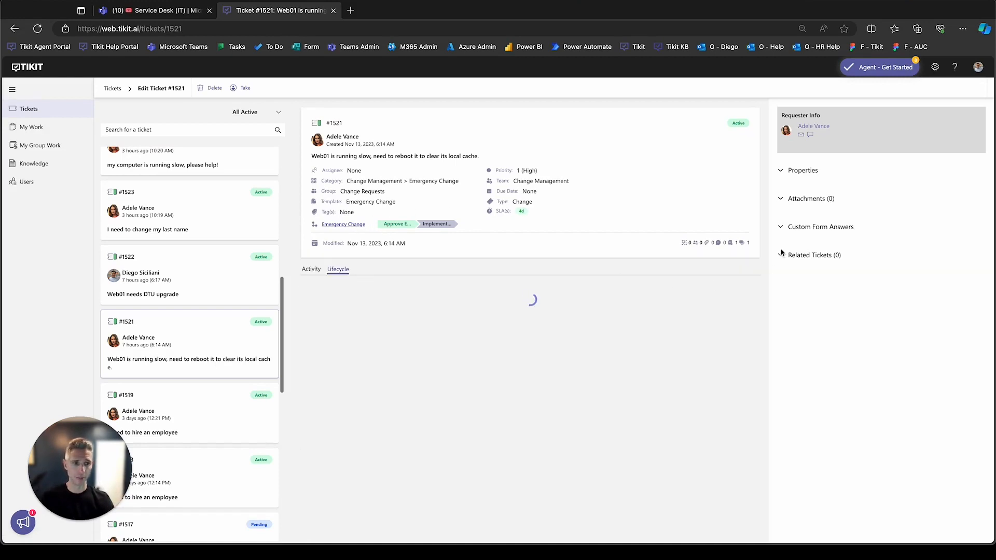
left_click(790, 228)
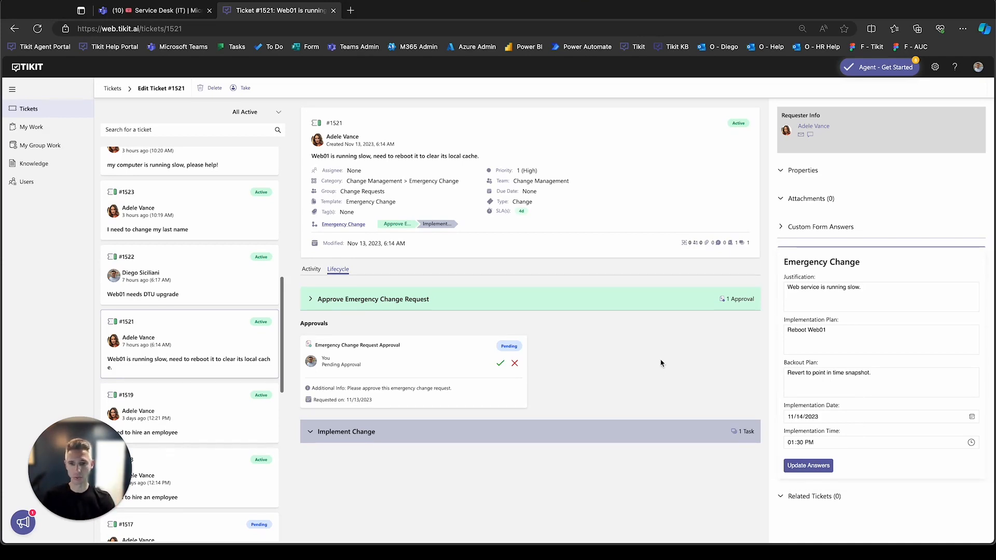
left_click(435, 225)
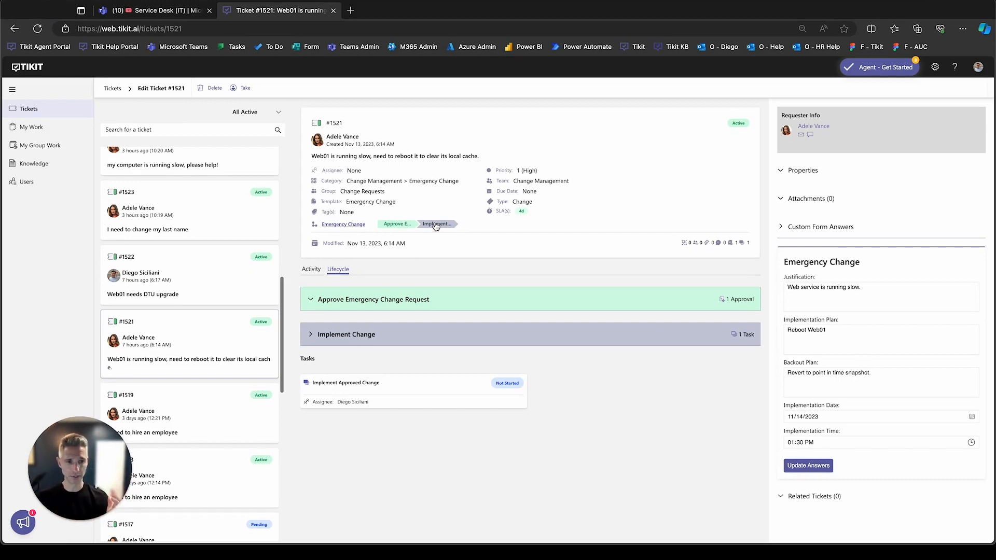
- Start a new ticket from the ticket list and apply the Standard Change template, searching the templates for "change"
left_click(37, 108)
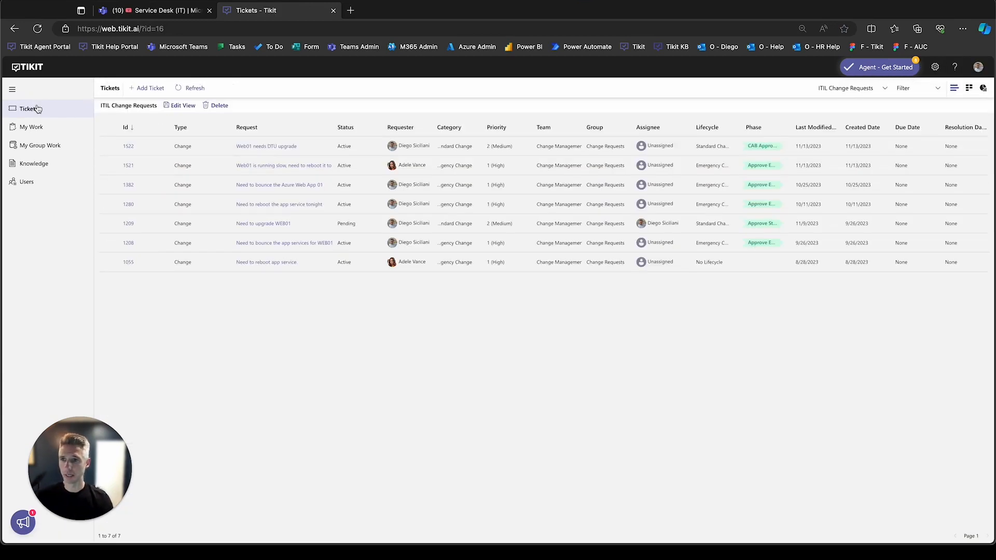
left_click(148, 89)
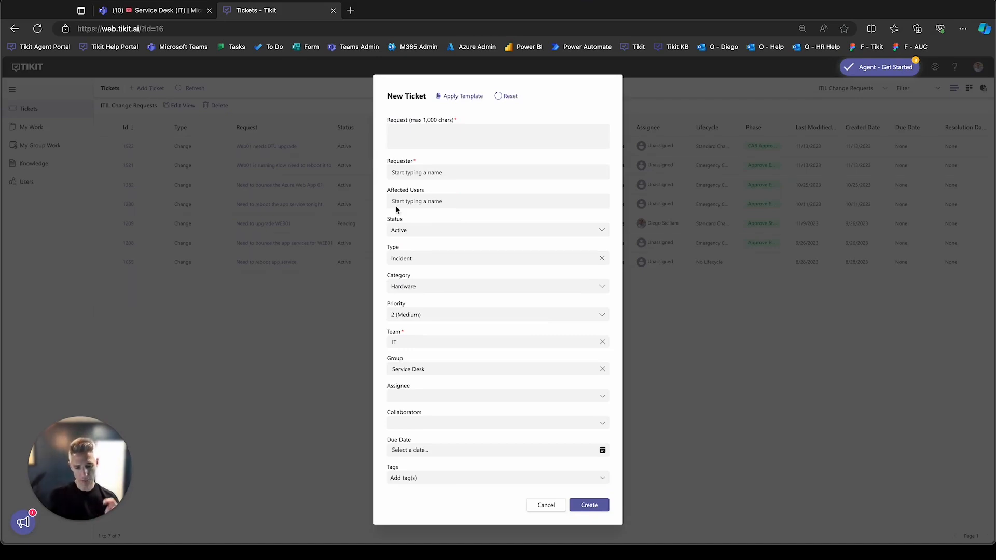
left_click(468, 98)
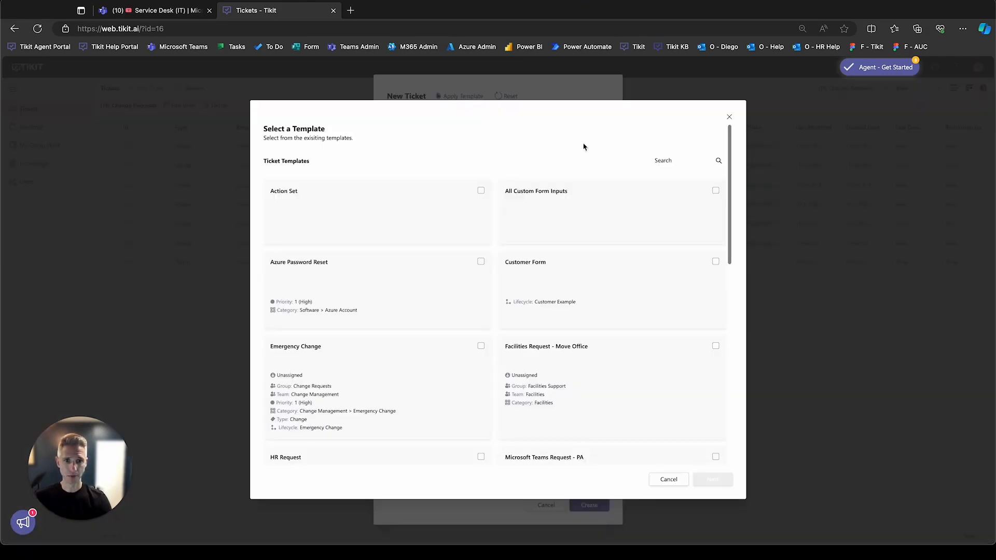
left_click(662, 158)
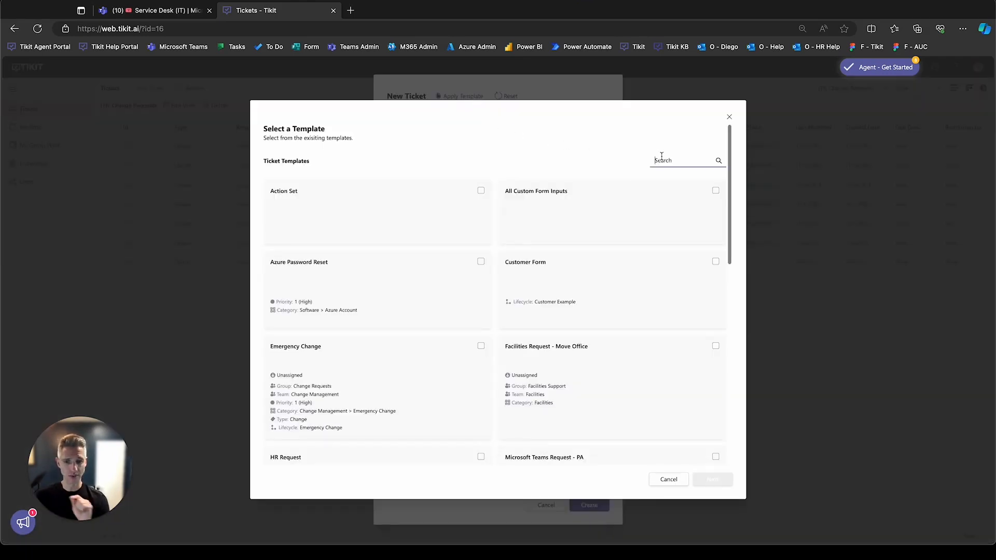
type("change")
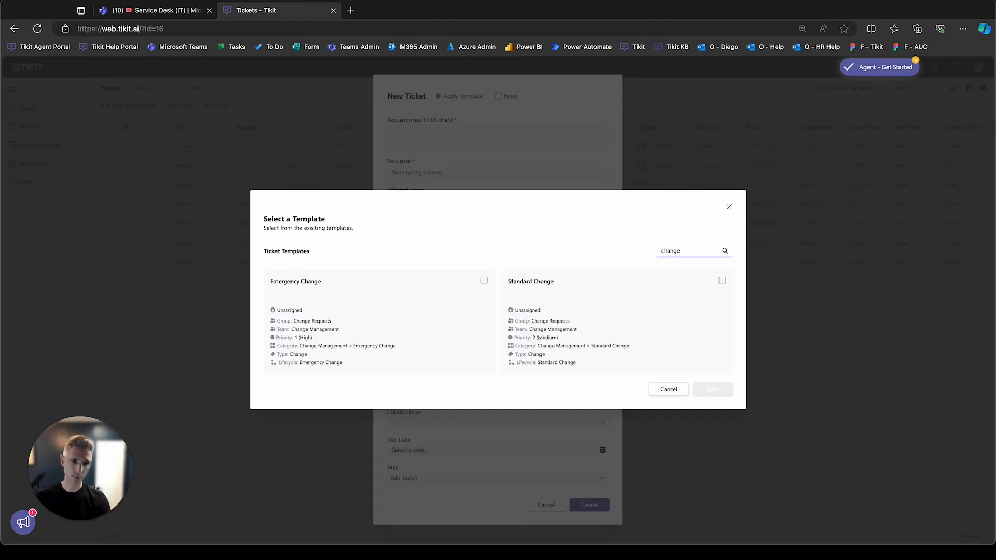
left_click(580, 314)
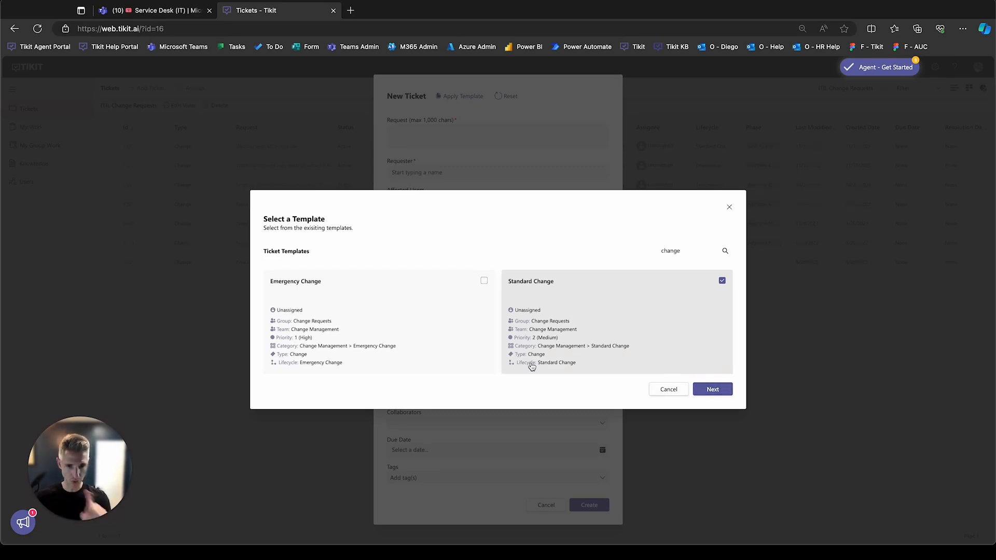
left_click(711, 389)
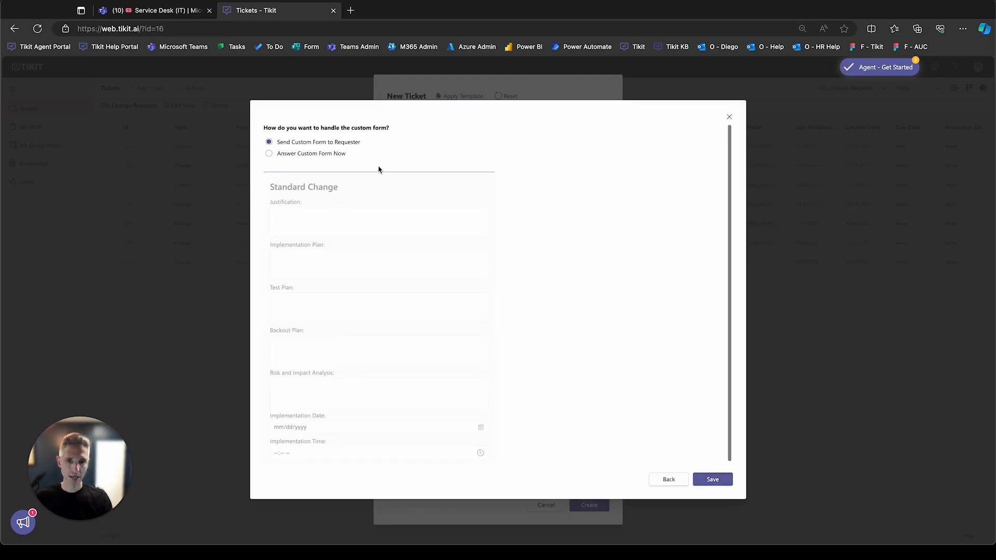
- Choose to answer the custom form now and enter "Web01 is running slow." as the justification
left_click(342, 154)
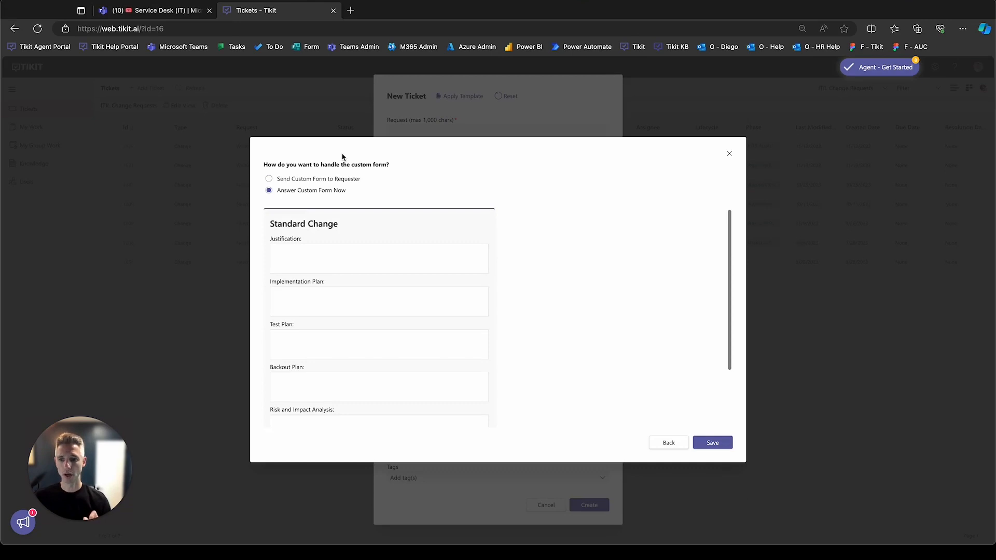
scroll(378, 271, "down", 3)
scroll(380, 240, "up", 2)
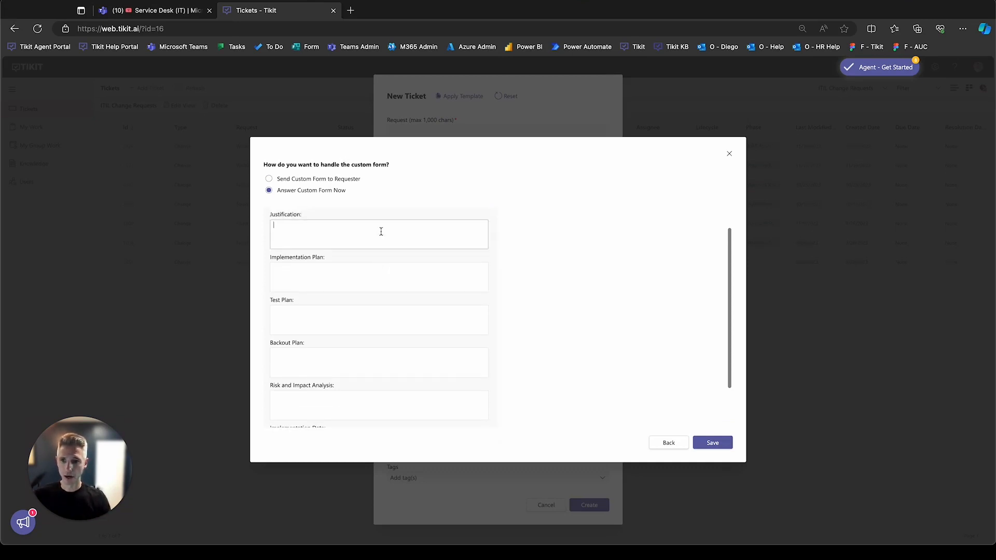
scroll(382, 234, "up", 1)
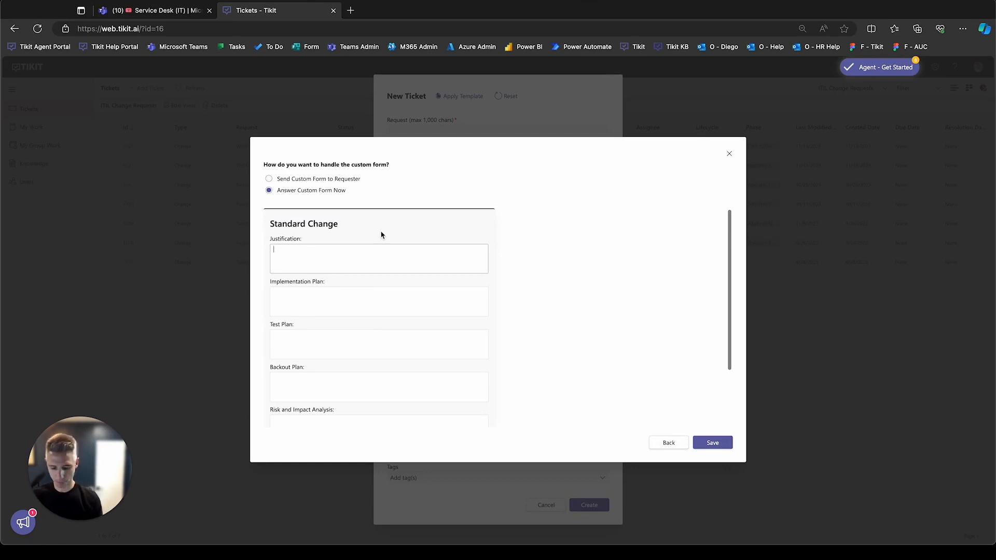
type("Web 1 is running slow.")
key("Tab")
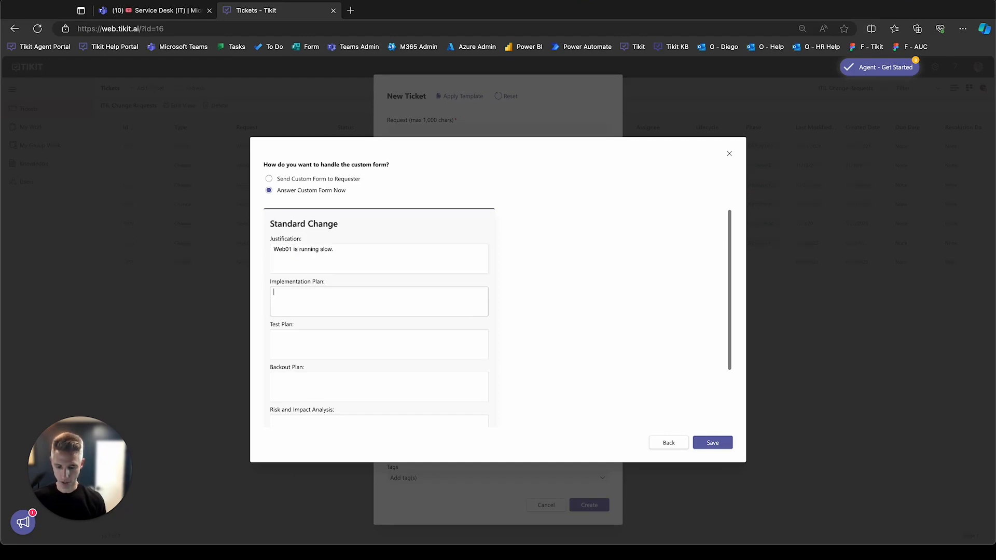
- Enter "Upgrade Azure service plan." as the implementation plan and "Test in QA" as the test plan
type("Upgrade Azure ")
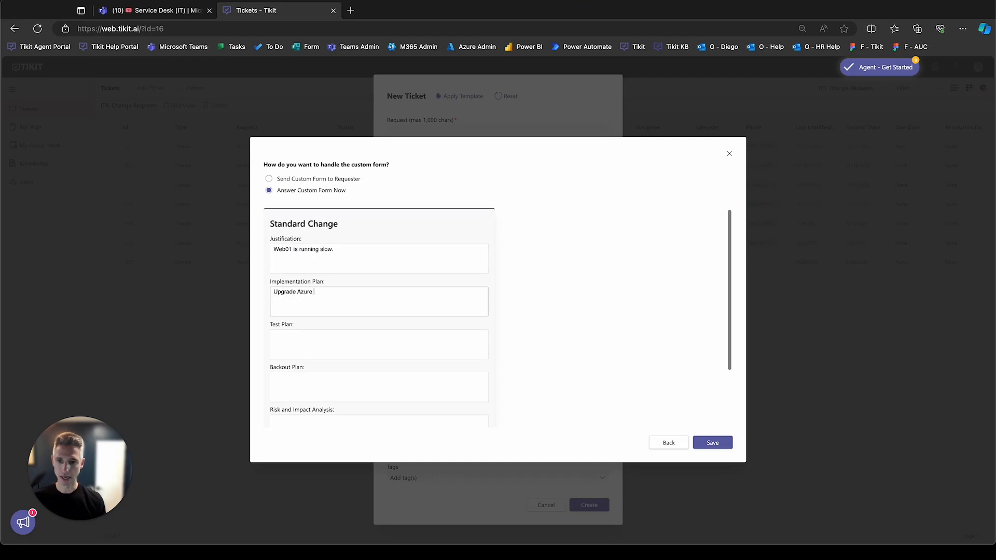
type("service plan.")
key("Tab")
type("Test in Q")
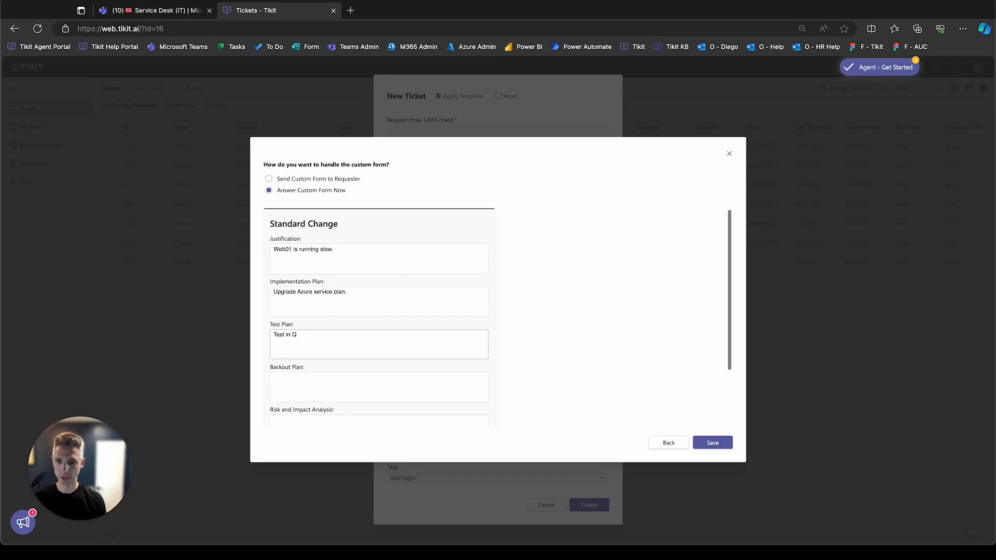
type("A")
key("Tab")
- Enter "Point in restore in Azure" as the backout plan
type("Point in restore wit")
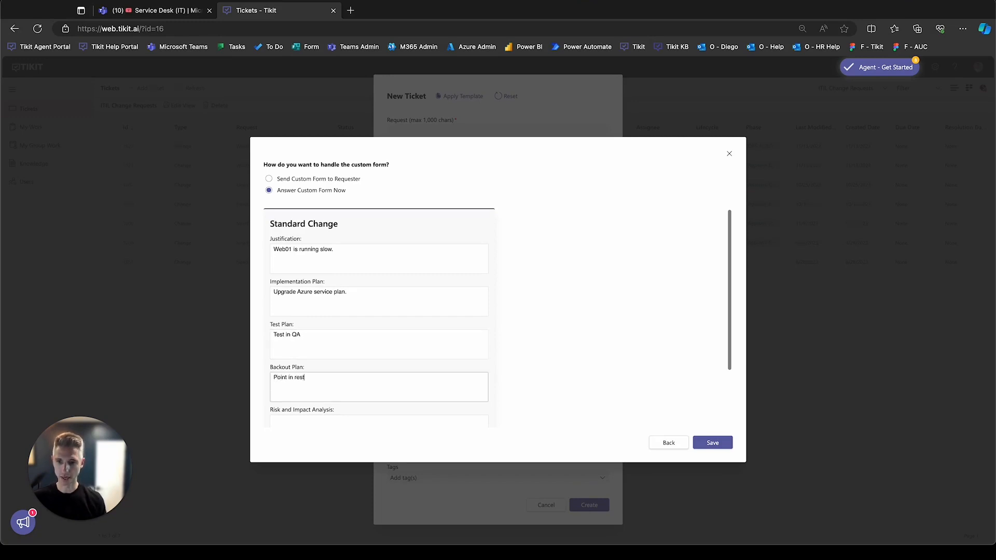
key("BackSpace")
key("BackSpace")
key("BackSpace")
type("in AZ")
key("BackSpace")
type("zure")
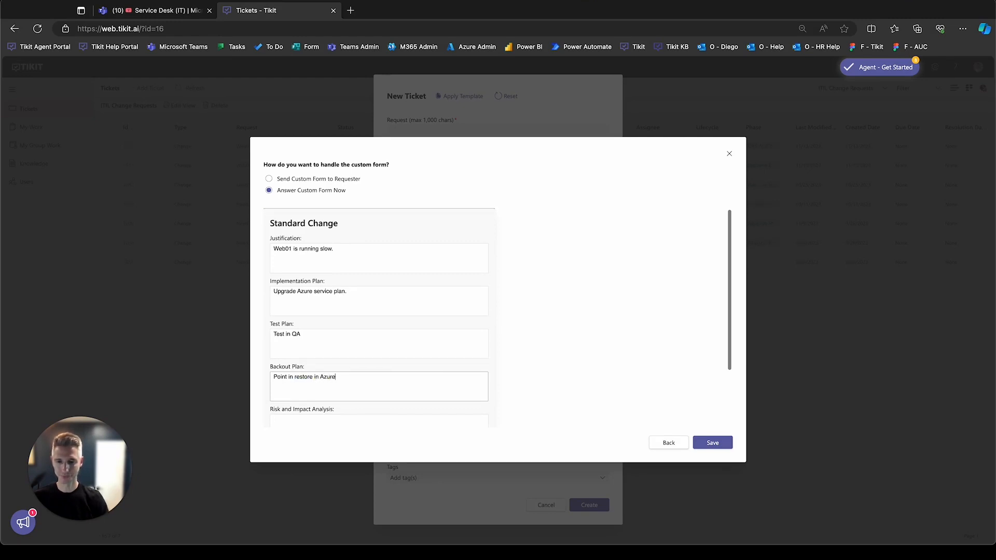
- Enter "Low risk, typical upgrade supported by Microsoft" as the risk and impact analysis
scroll(349, 239, "down", 2)
left_click(322, 353)
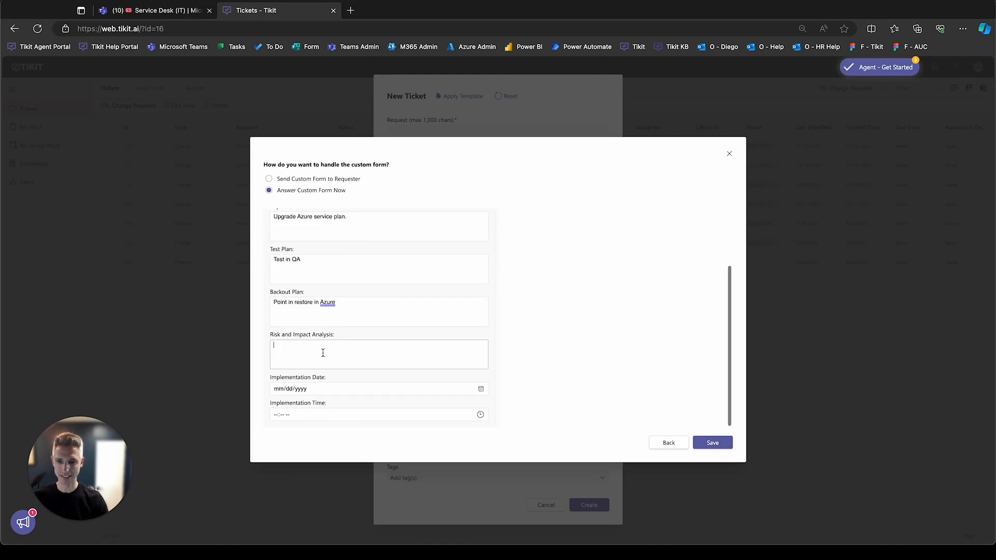
type("Low ri")
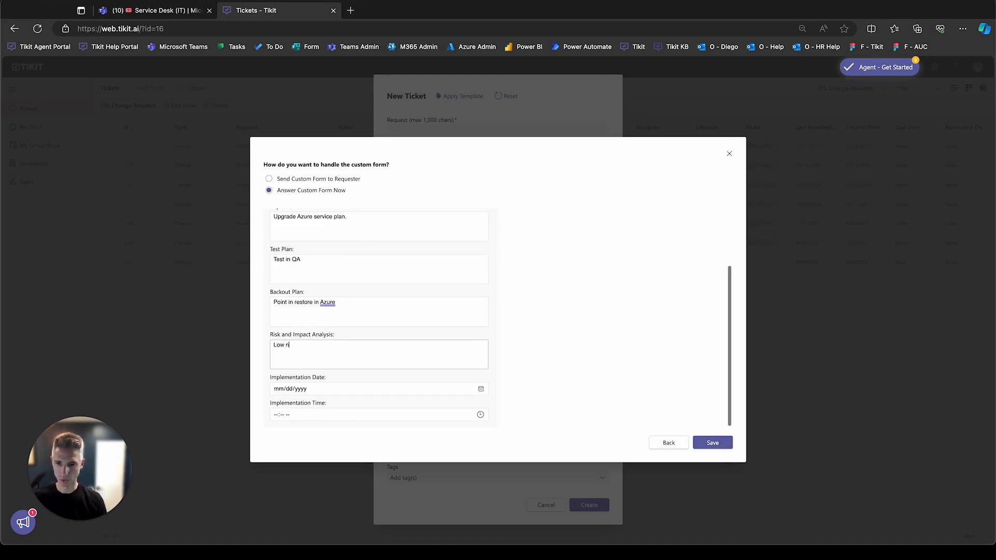
type("sk, typical upg")
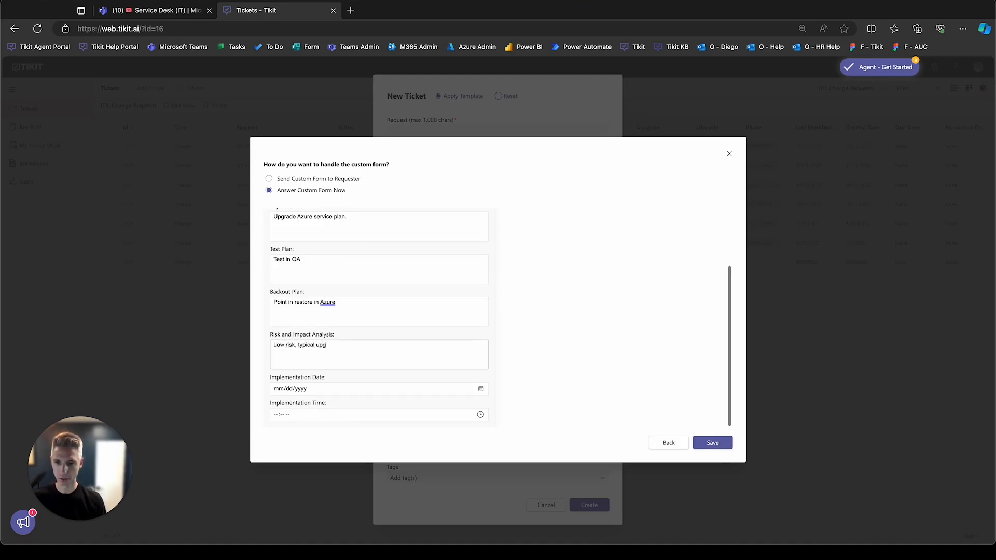
type("rade suppo")
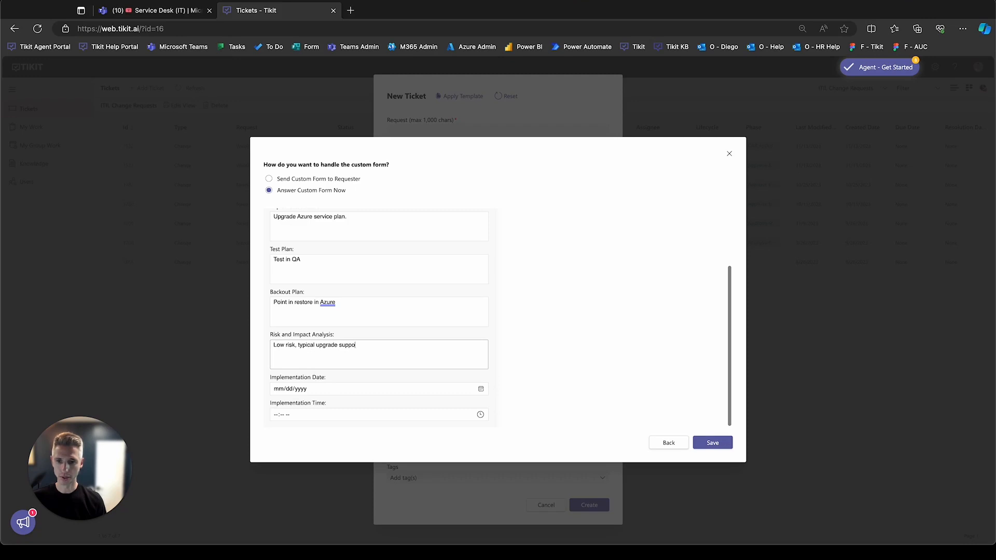
type("rted by Microsoft")
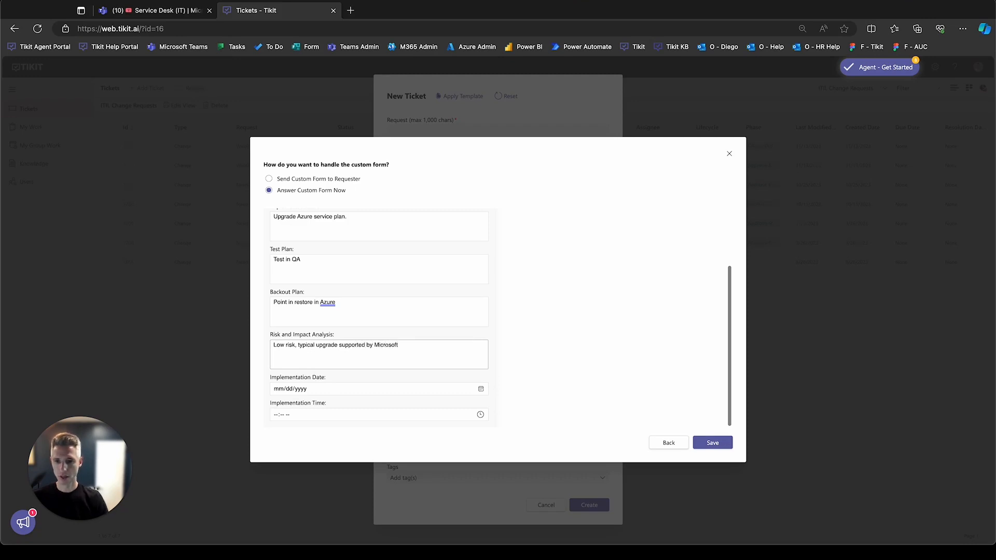
- Set the implementation date to 11/14/2023 and the implementation time to 05:30 PM, and save the custom form answers
left_click(481, 389)
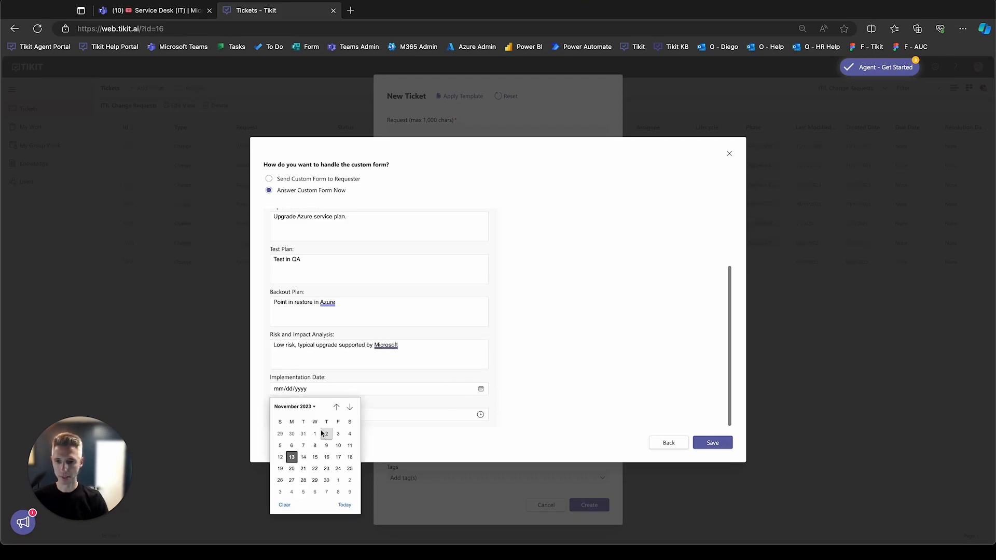
left_click(304, 460)
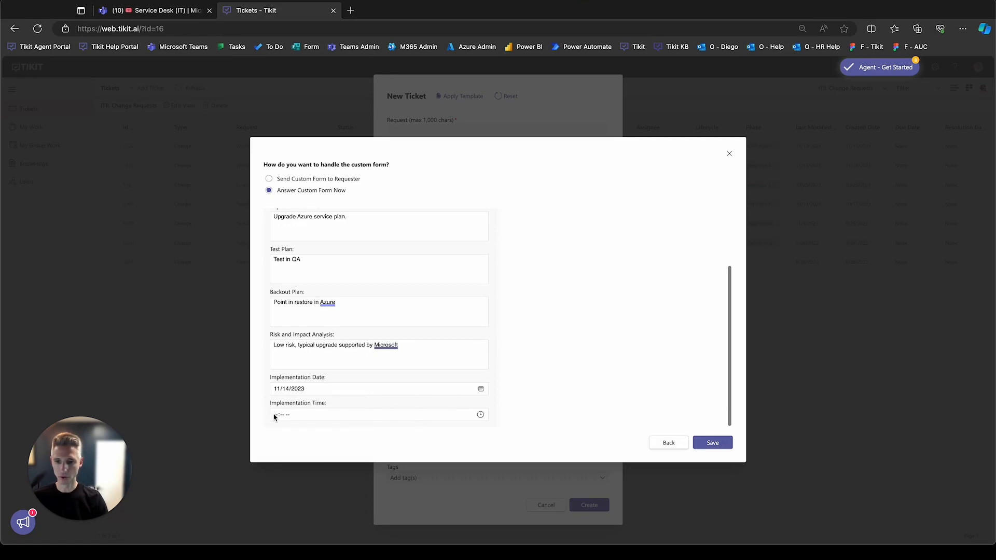
left_click(480, 415)
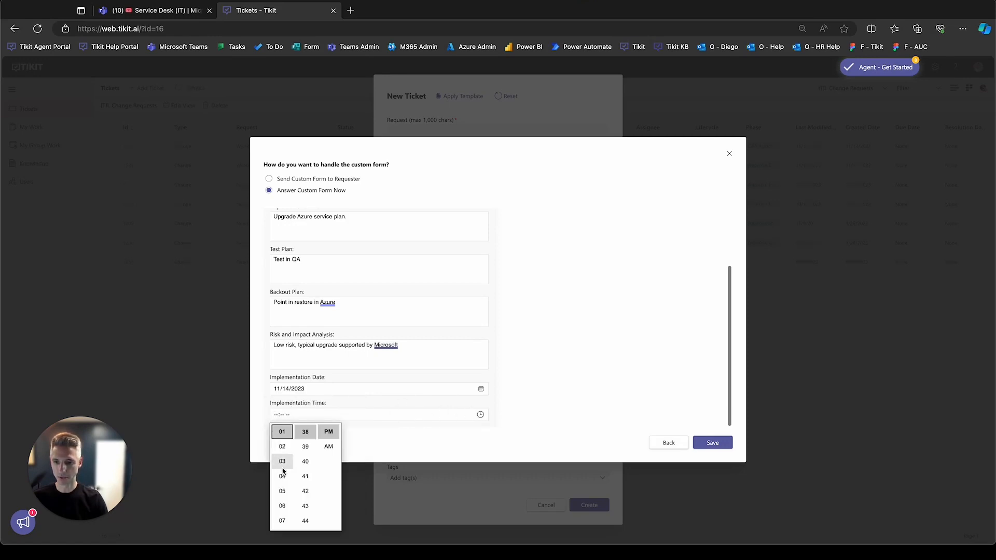
left_click(282, 477)
scroll(305, 447, "up", 1)
scroll(305, 447, "up", 3)
scroll(308, 453, "up", 2)
scroll(308, 452, "up", 3)
left_click(306, 446)
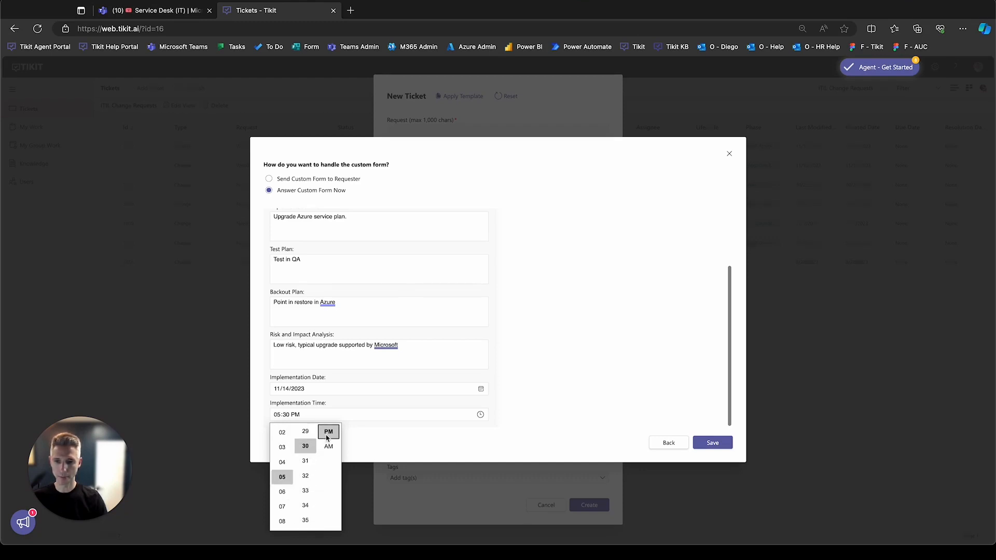
left_click(366, 441)
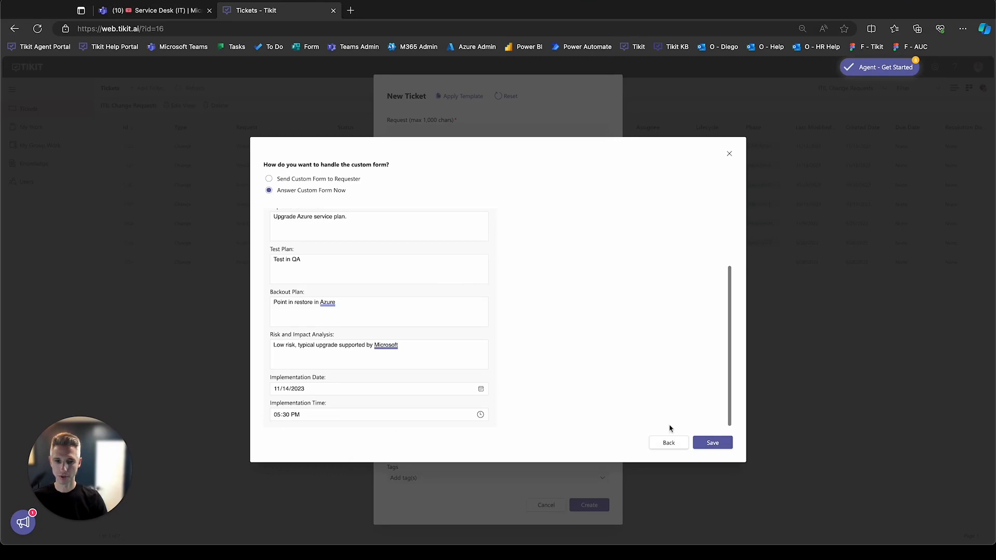
left_click(711, 444)
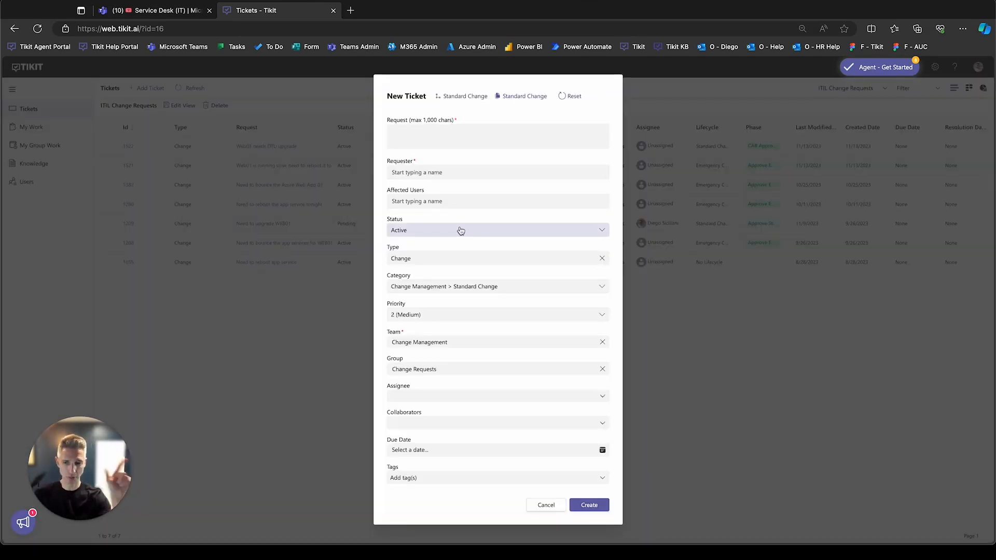
- Enter "Need to upgrade Web01 as its running slow, addd some DTUs" as the new ticket's request
left_click(459, 137)
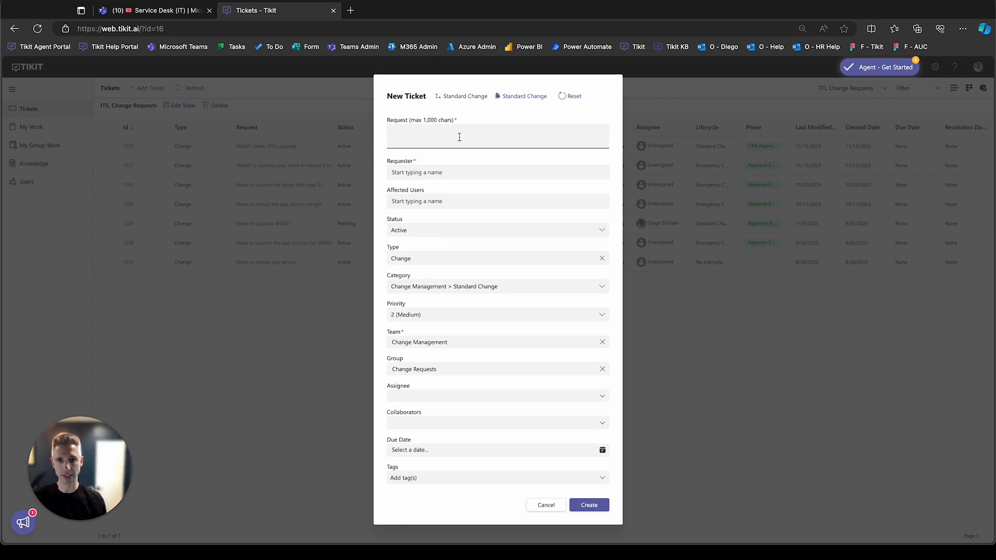
type("Need to")
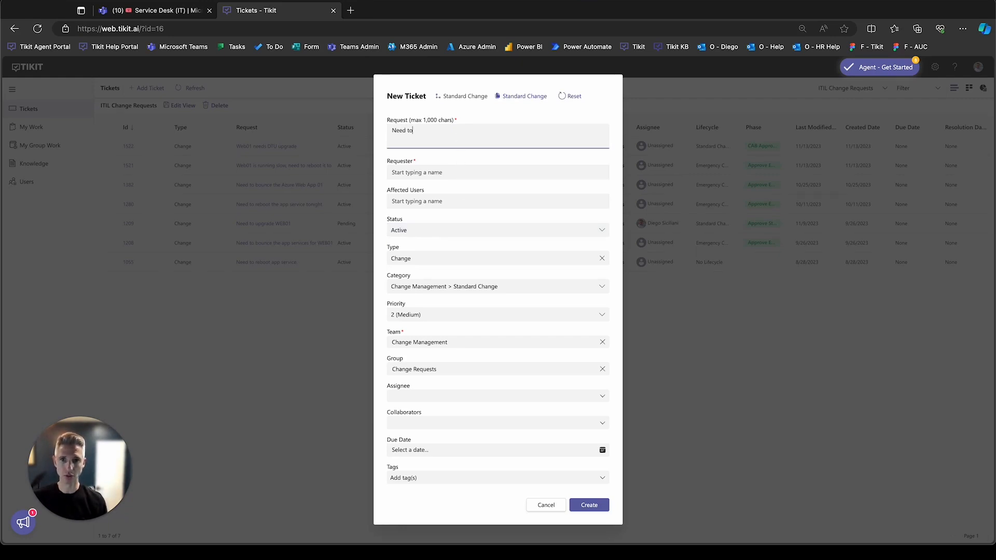
type(" upgrade Web")
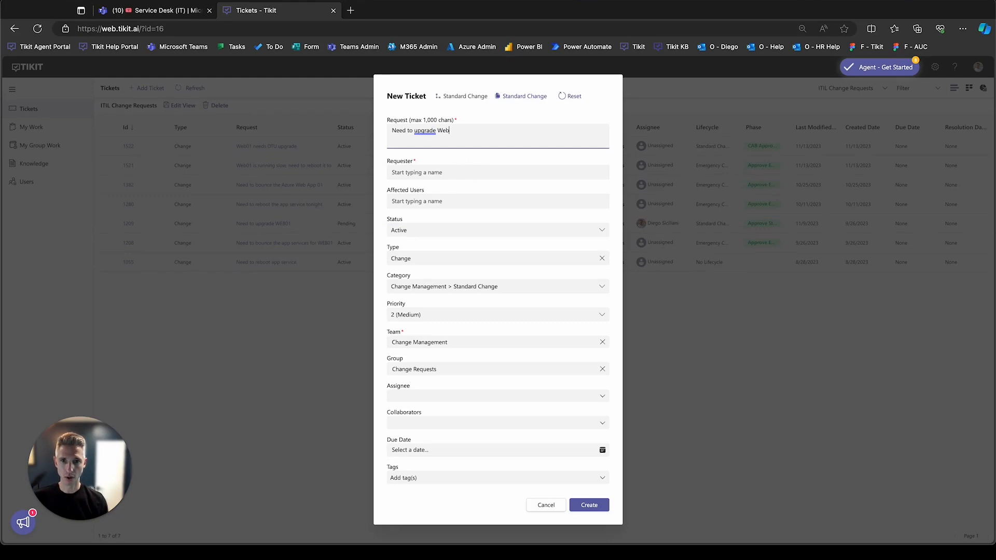
type("01 as its run")
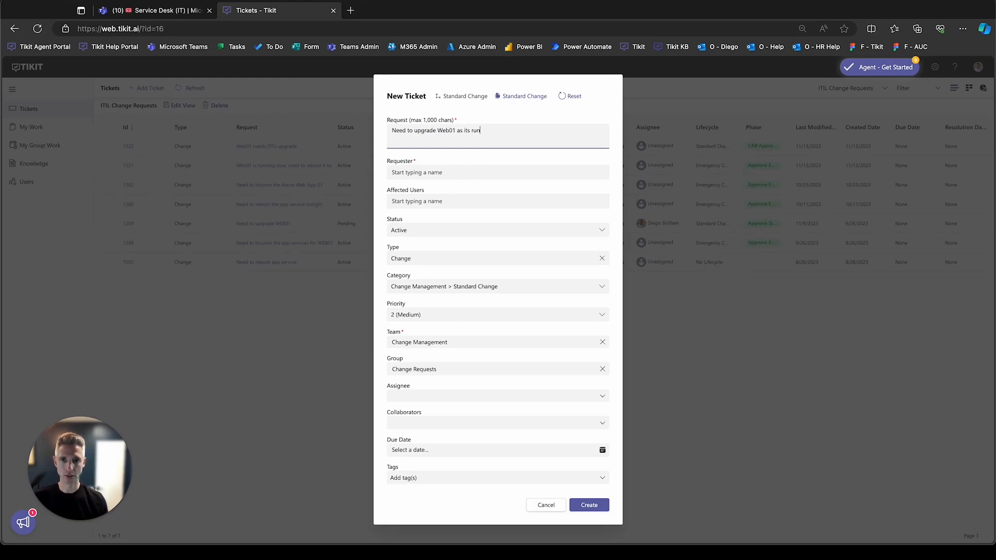
type("ning slow, addd some DTUS")
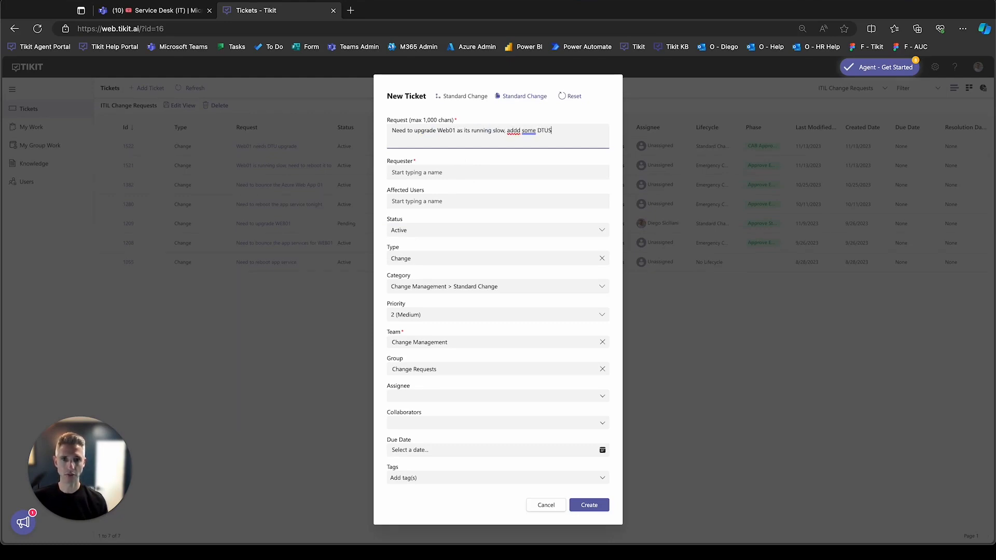
key("BackSpace")
type("s")
- Look up the requester by first name and assign the matching person as the ticket's requester
left_click(448, 171)
type("diego")
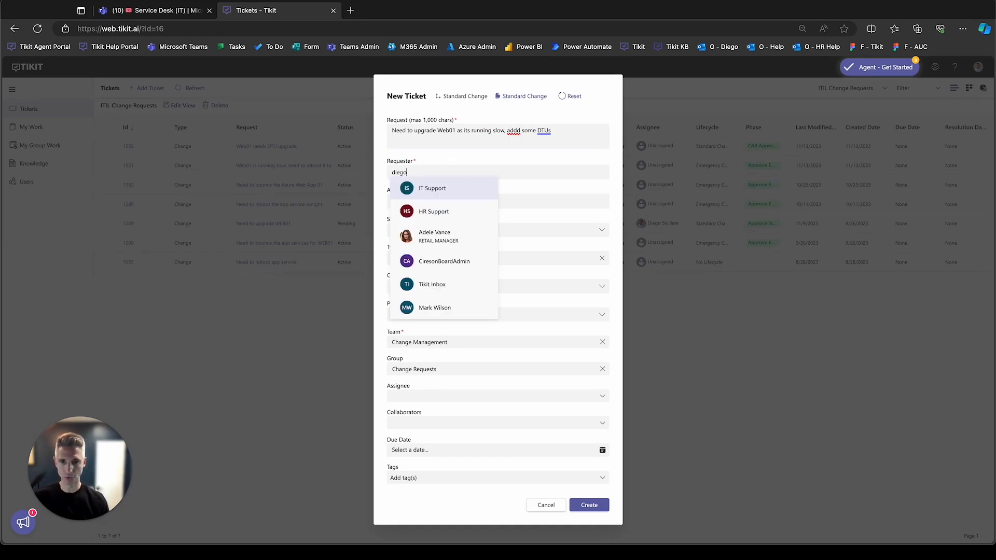
left_click(440, 195)
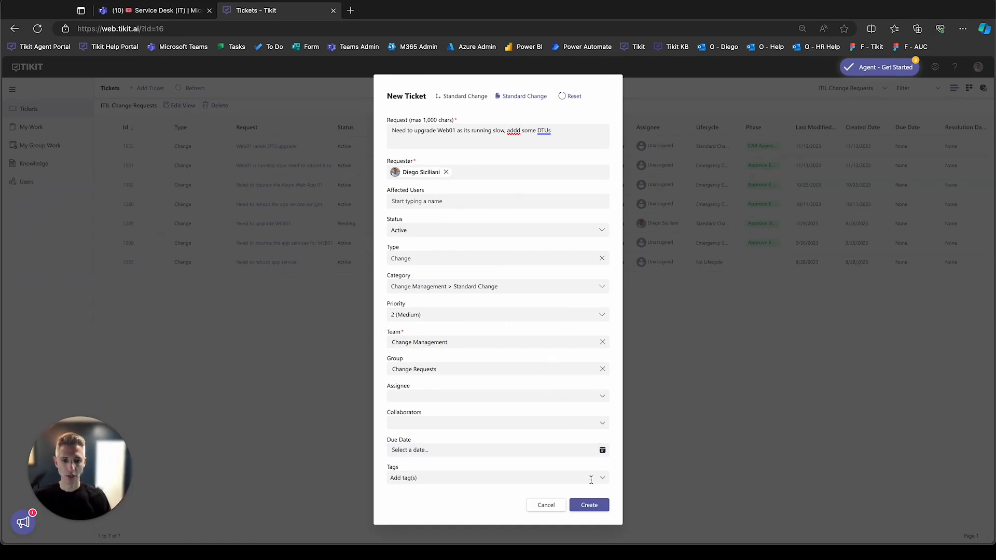
- Correct the misspelled "addd" to "add" in the request text and create the ticket
left_click(512, 129)
right_click(512, 131)
left_click(530, 135)
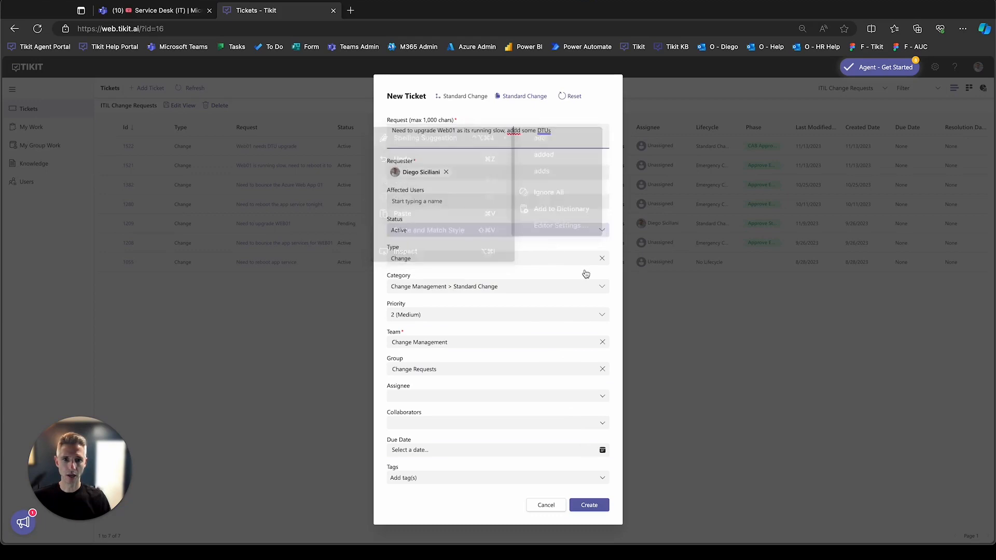
left_click(589, 505)
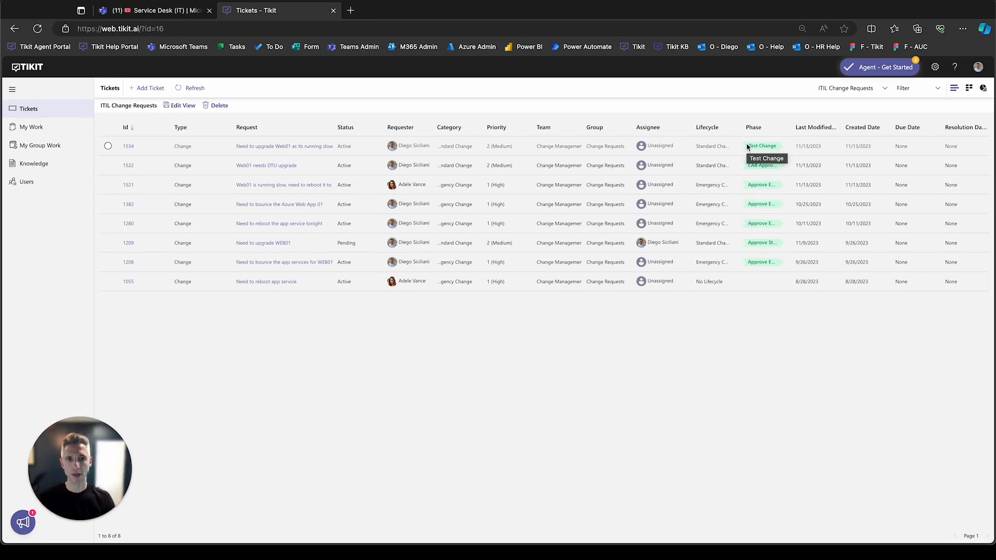
- Open the new Web01 upgrade ticket and inspect the Test Change in QA task in its lifecycle, leaving the task unmodified
left_click(129, 148)
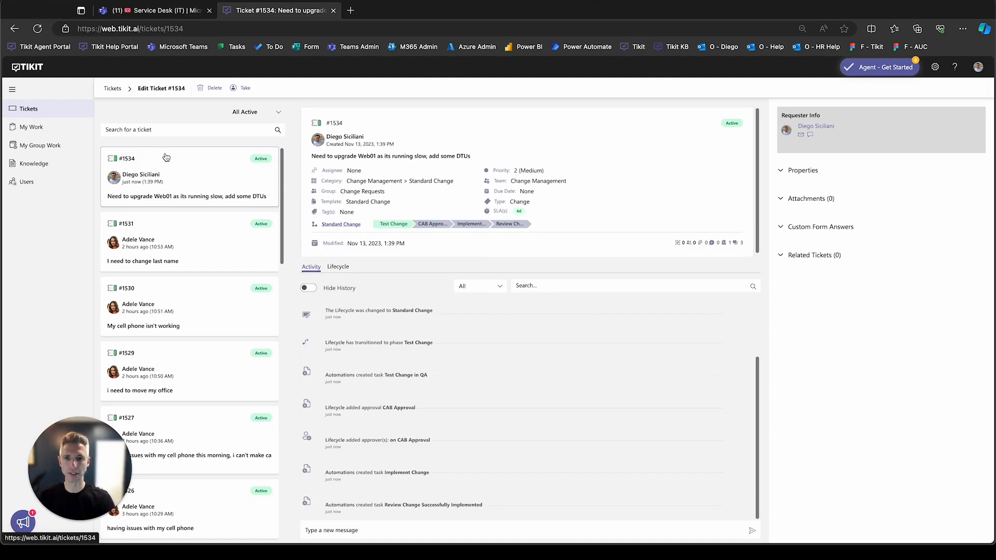
left_click(401, 225)
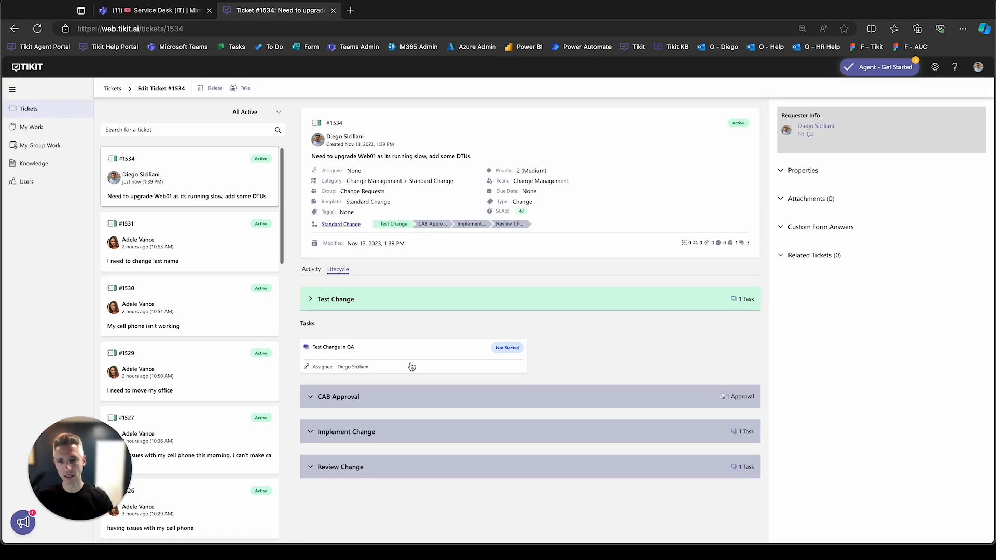
left_click(412, 367)
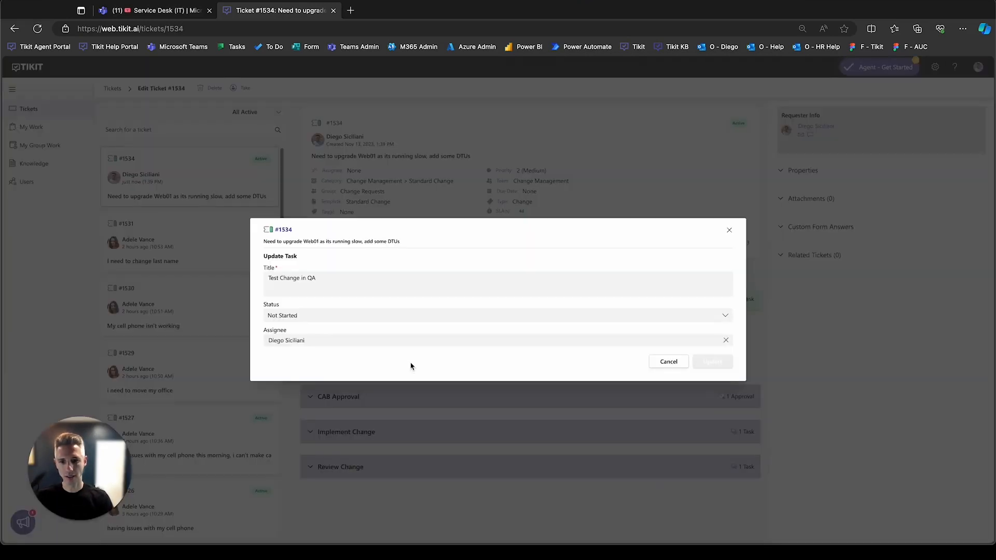
left_click(593, 321)
left_click(593, 321)
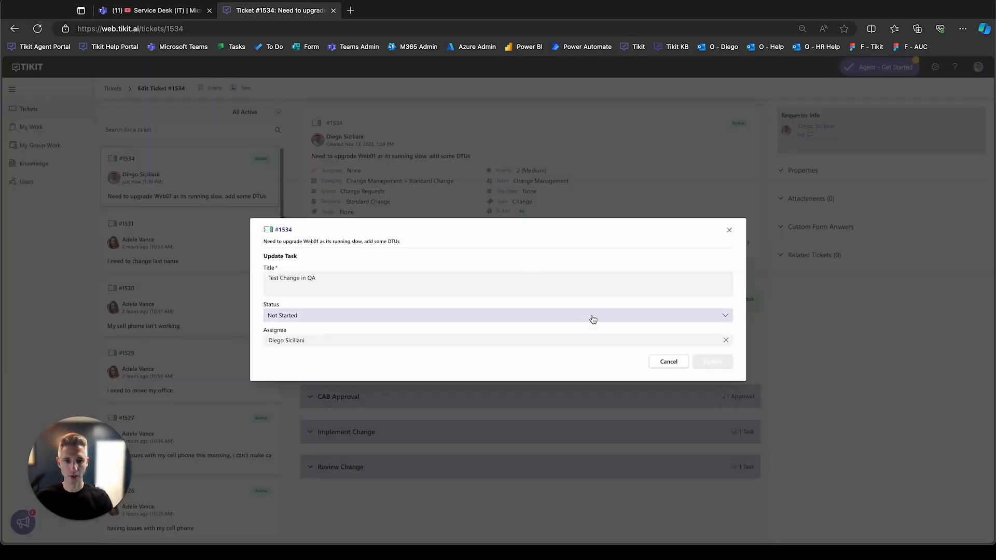
left_click(669, 361)
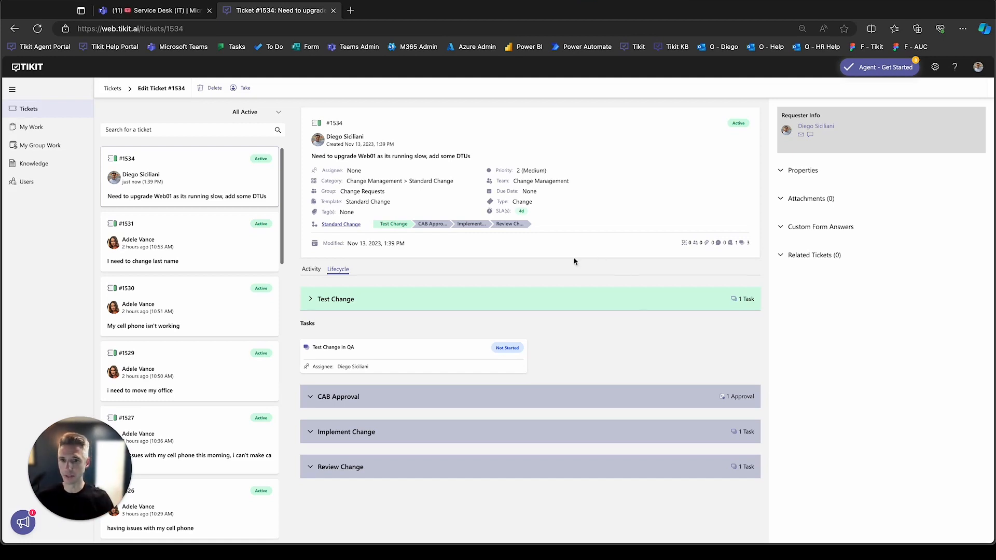
- List the tasks in My Work and open the ticket behind the Test Change in QA task
left_click(23, 127)
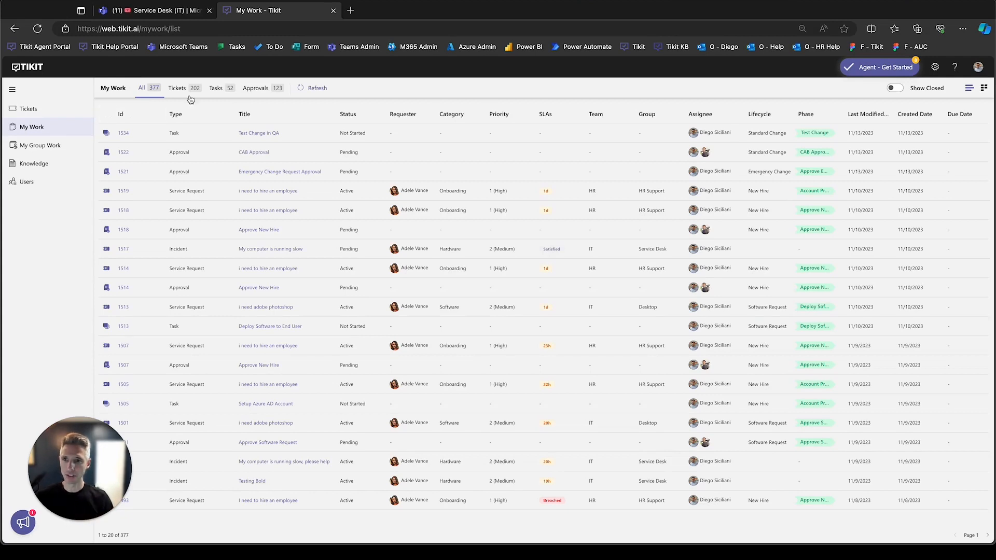
left_click(216, 90)
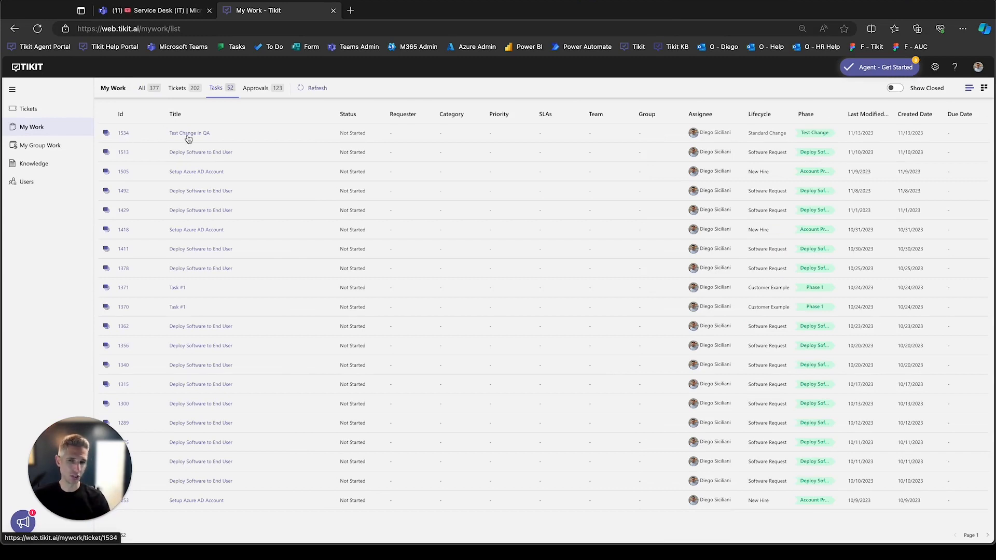
left_click(124, 135)
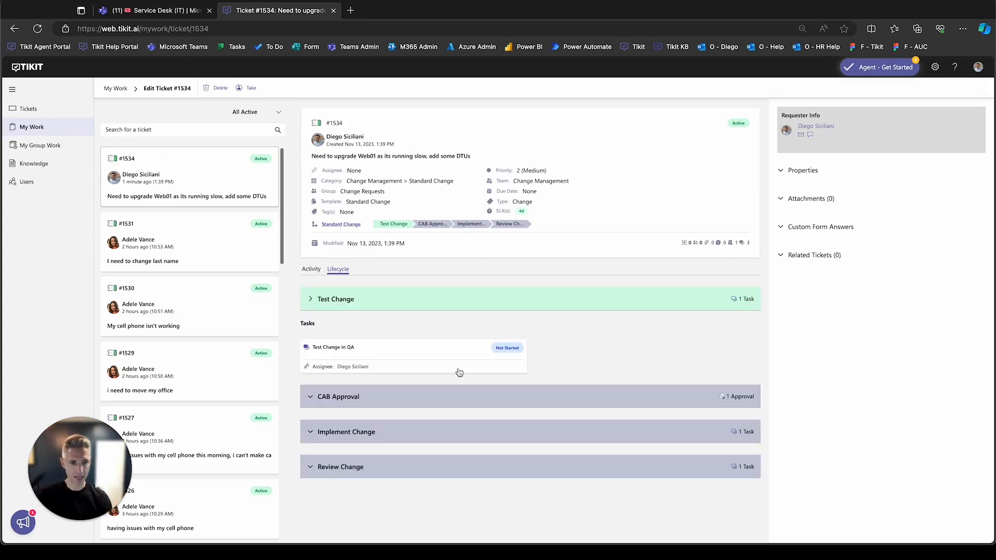
- Set the Test Change in QA task's status to Completed and update the task
left_click(466, 356)
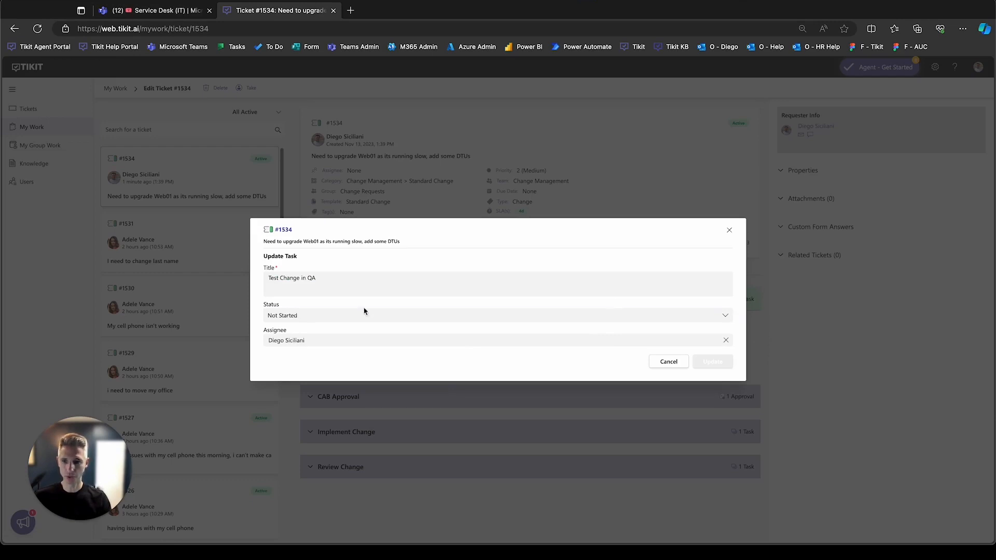
left_click(507, 318)
left_click(316, 358)
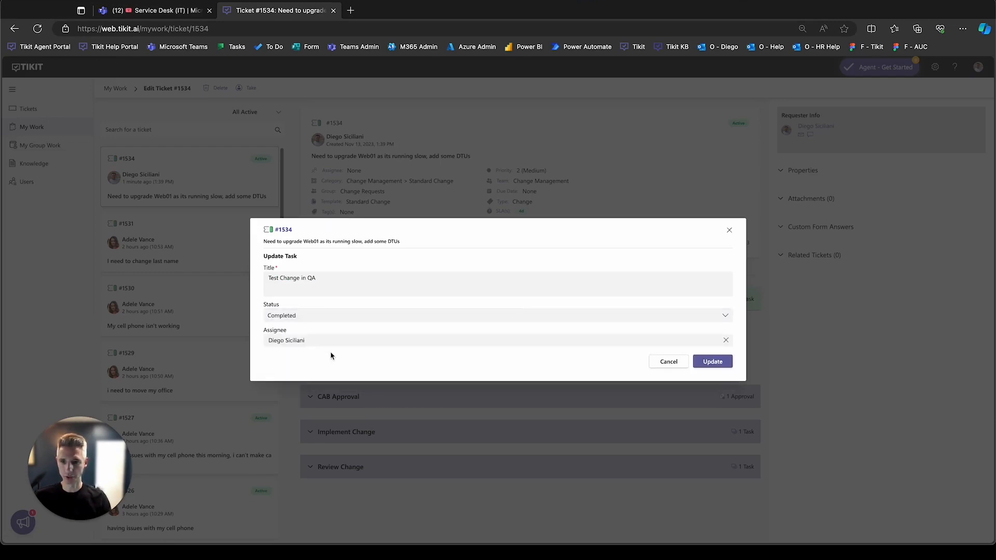
left_click(719, 363)
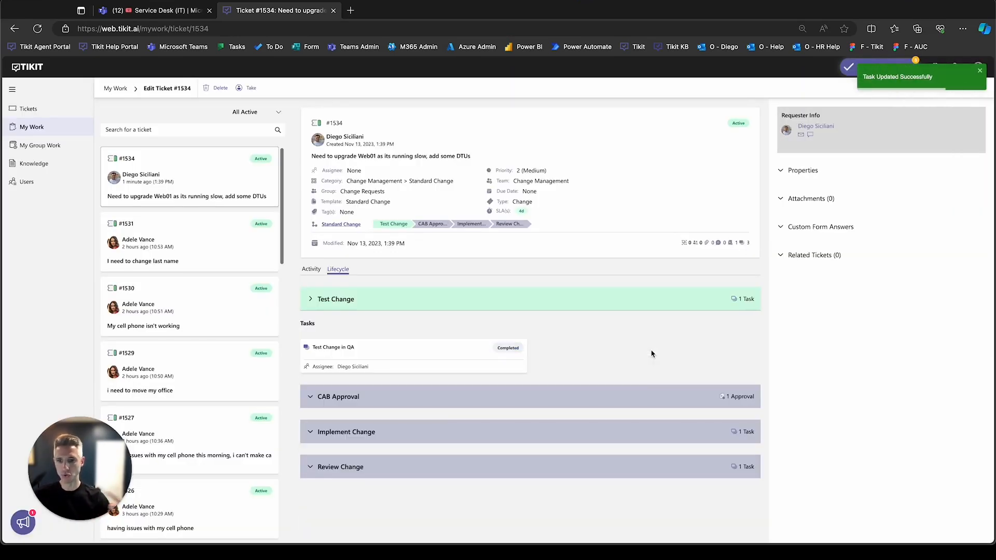
- Review the ticket's activity history and the approvers in the CAB Approval phase of its lifecycle
left_click(313, 269)
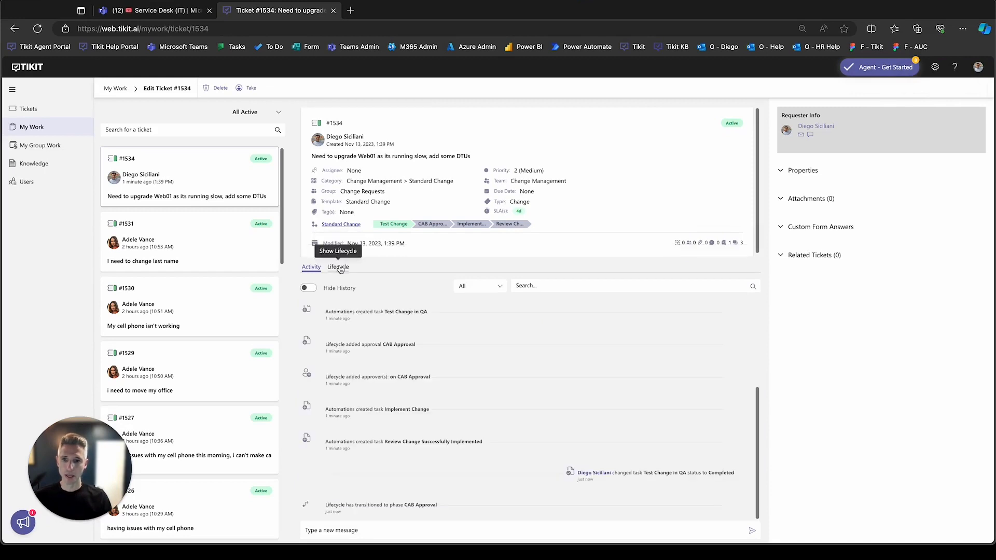
left_click(338, 269)
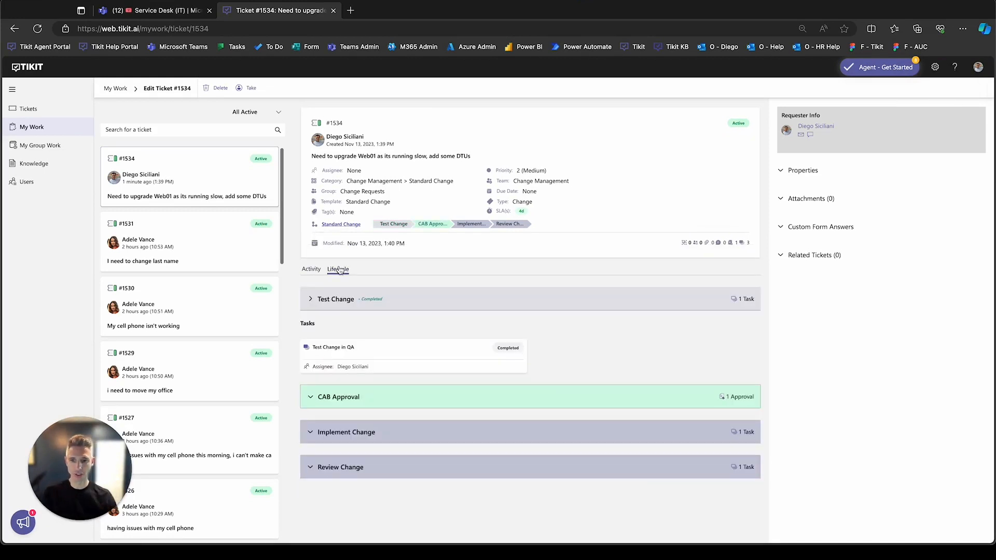
left_click(424, 226)
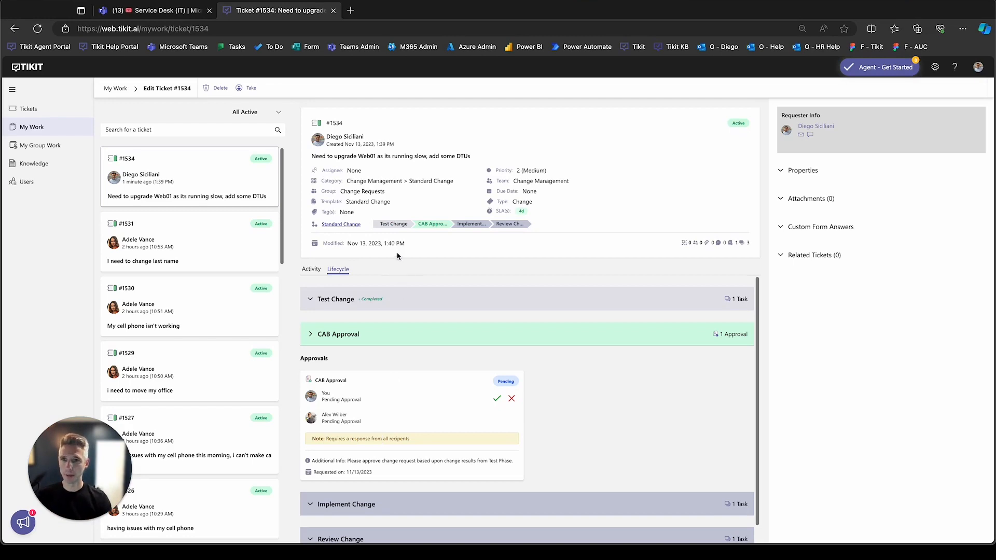
- Switch to Microsoft Teams and open the Change Requests channel of the Change Management team
left_click(153, 12)
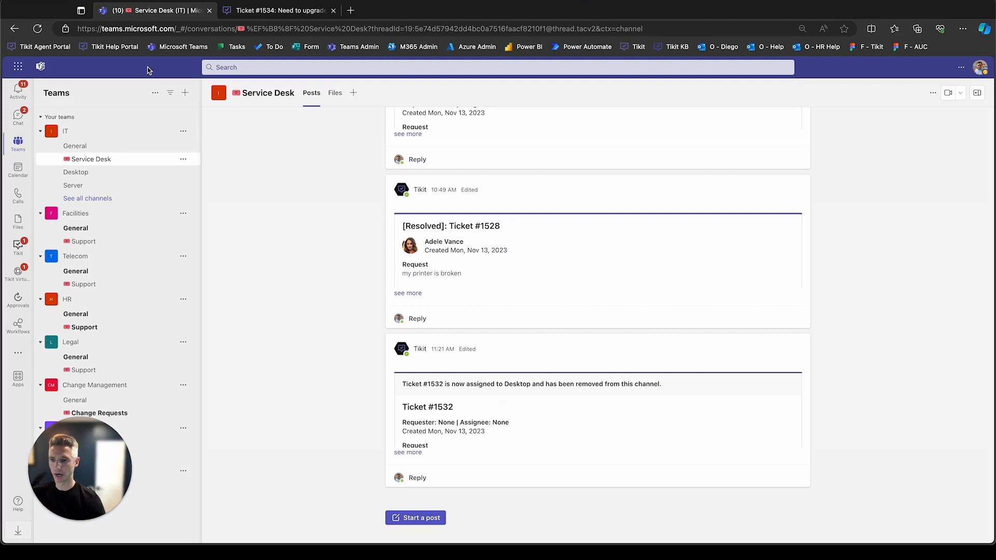
left_click_drag(95, 444, 924, 461)
left_click(286, 156)
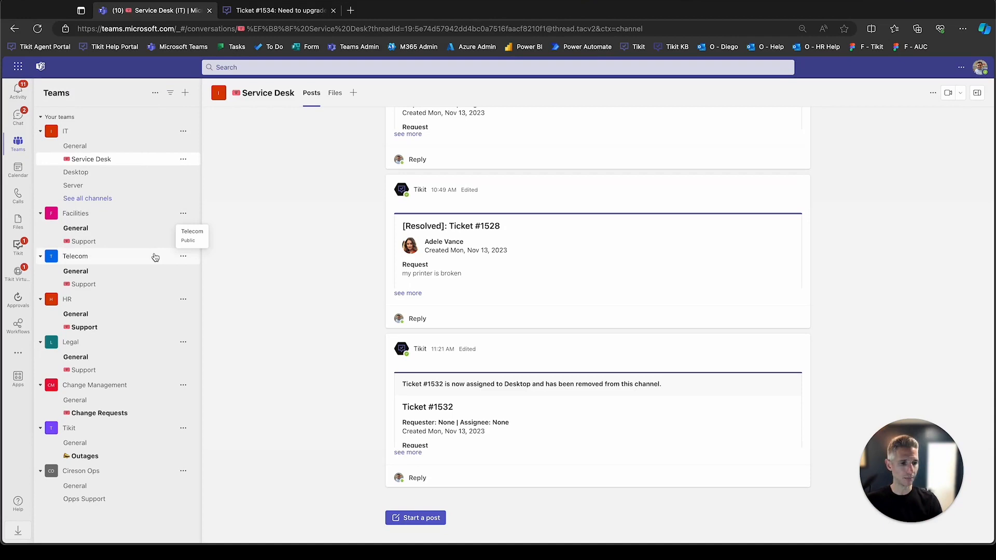
left_click(152, 413)
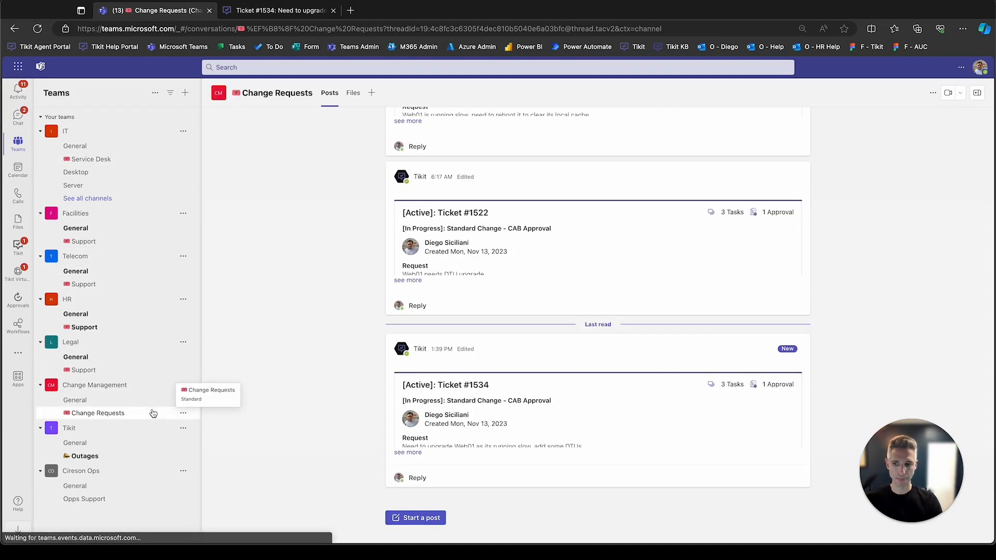
- Expand the newest Web01 upgrade ticket's card and examine its lifecycle phase, ticket details and custom form answers
left_click(407, 453)
scroll(289, 364, "up", 3)
scroll(291, 361, "up", 1)
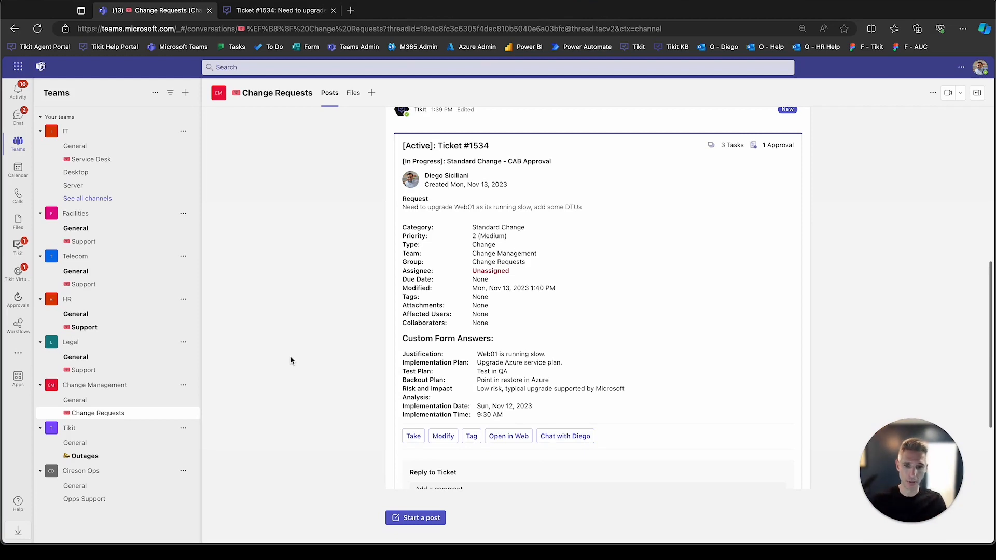
scroll(291, 361, "down", 1)
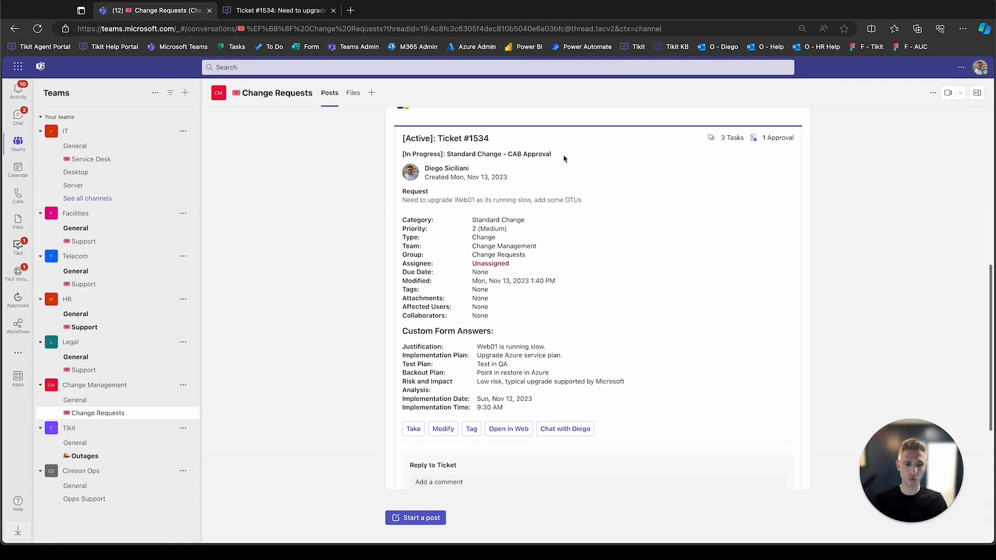
left_click_drag(560, 155, 518, 154)
left_click(593, 166)
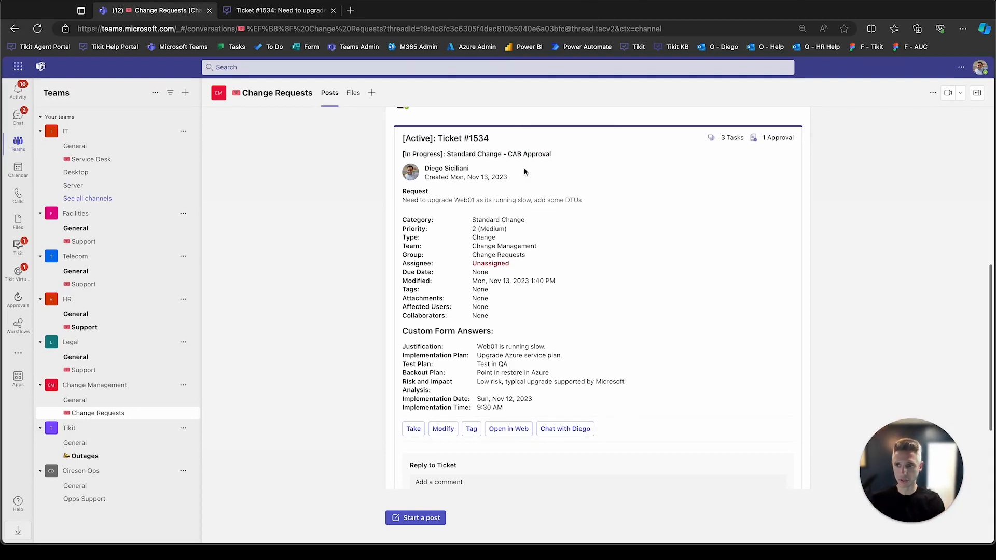
- Open the Tikit Virtual Agent chat and approve the CAB Approval request for the Web01 upgrade ticket
left_click(27, 275)
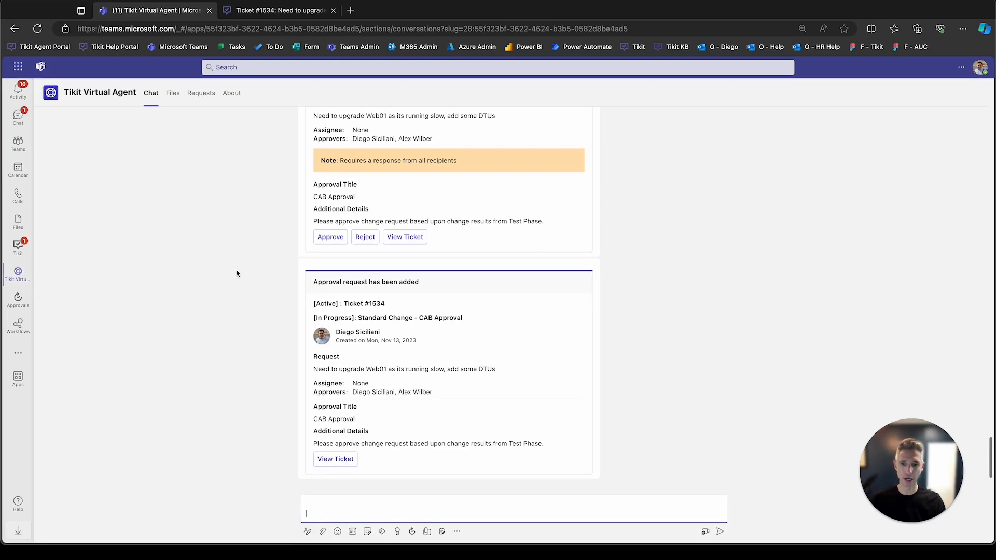
scroll(237, 274, "up", 3)
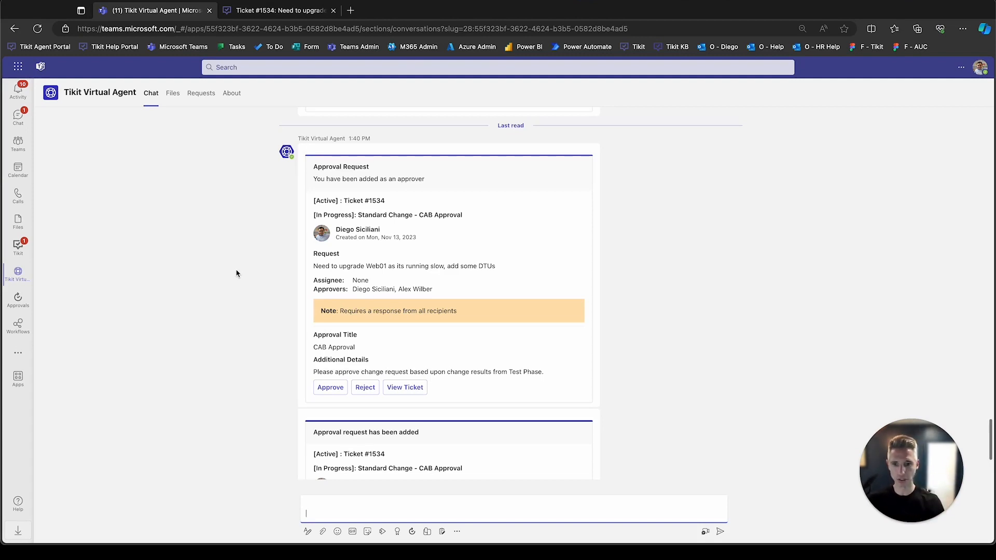
left_click(335, 391)
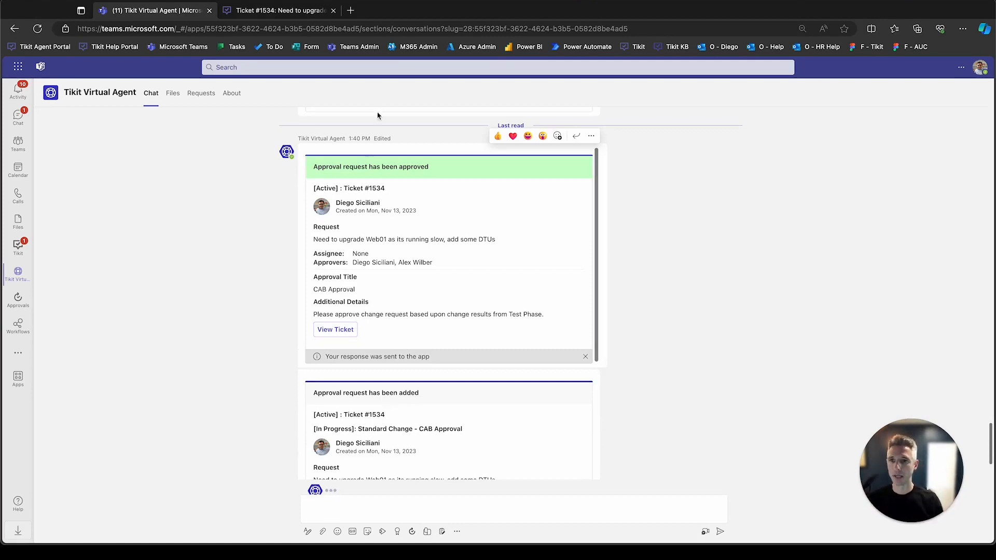
- Switch back to Tikit, reload the Web01 upgrade ticket and check each approver's response in its lifecycle's CAB Approval phase
left_click(300, 16)
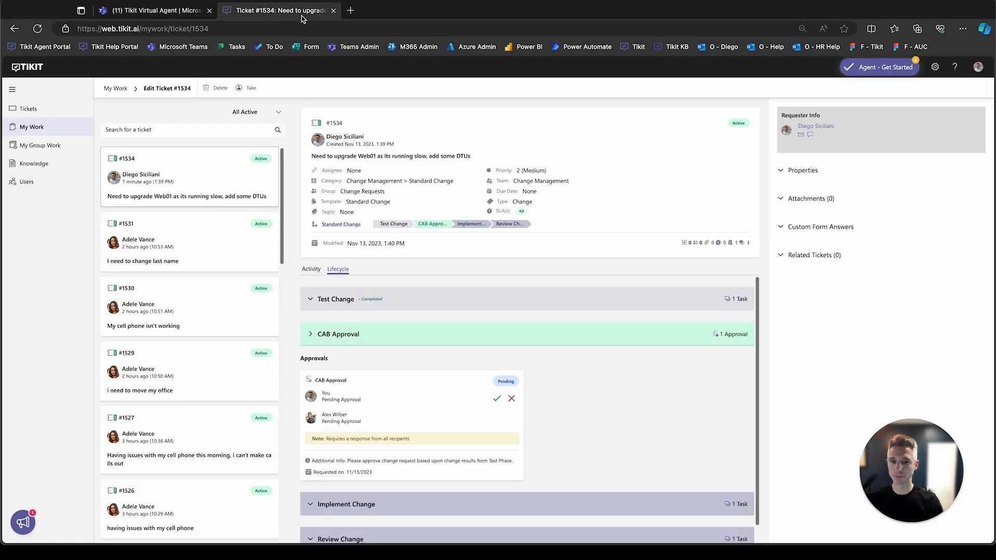
left_click(203, 224)
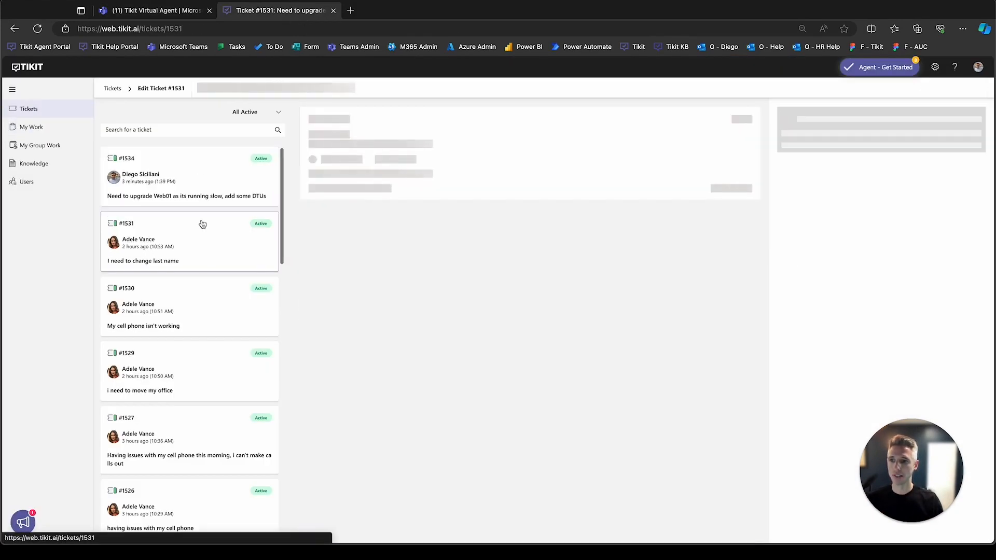
left_click(201, 181)
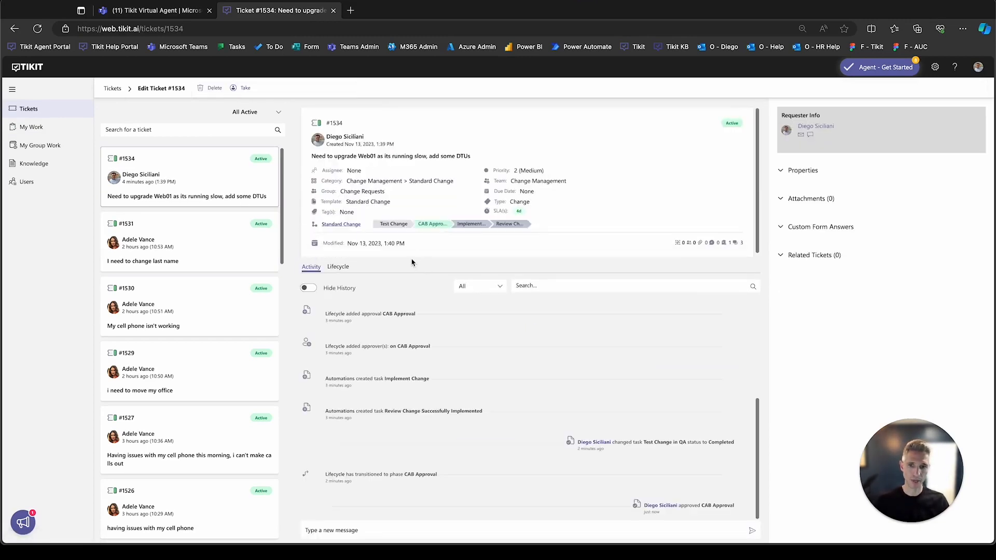
left_click(338, 268)
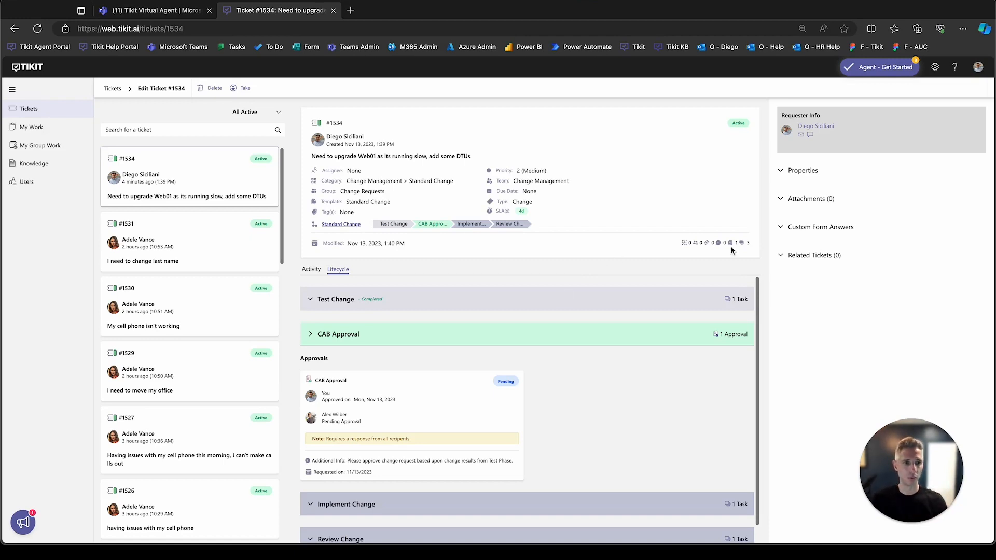
- Expand the ticket's custom form answers and review the Standard Change plans, risk analysis and implementation schedule
left_click(794, 228)
left_click_drag(909, 450, 79, 438)
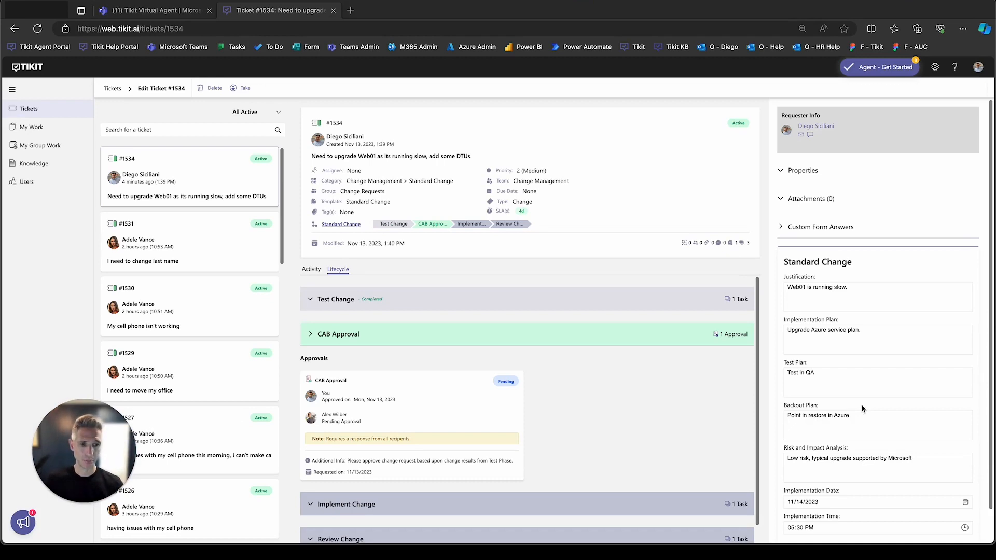
scroll(863, 409, "down", 1)
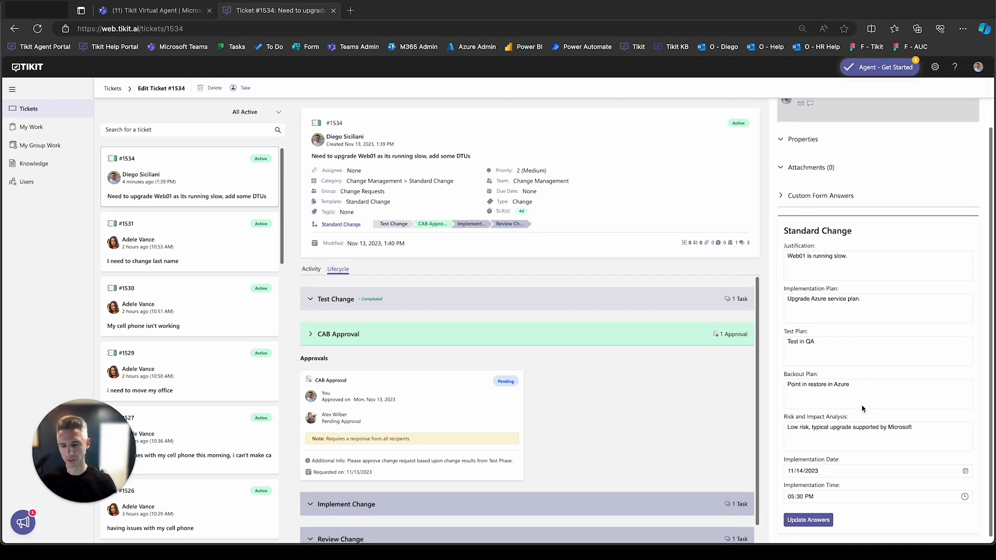